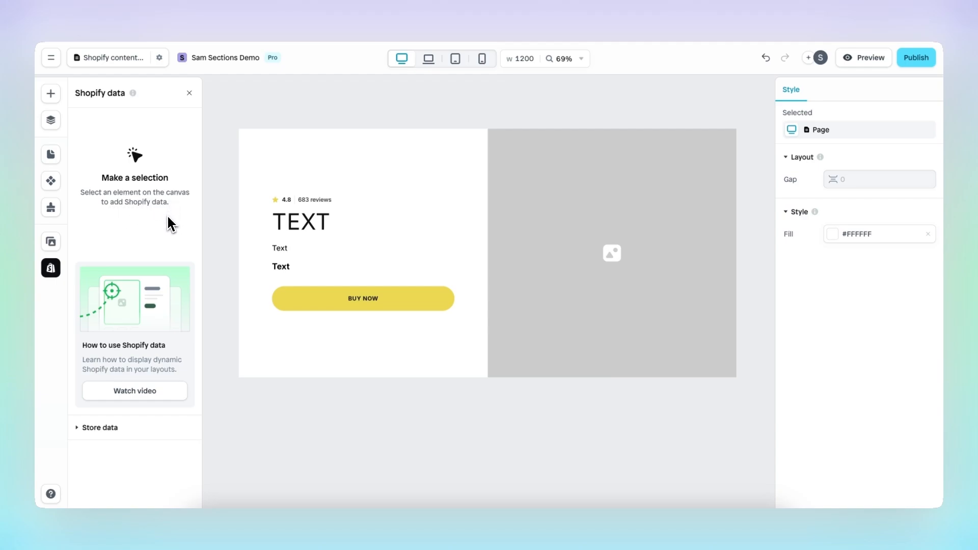
Select the hero Header section on the canvas.
left_click(461, 180)
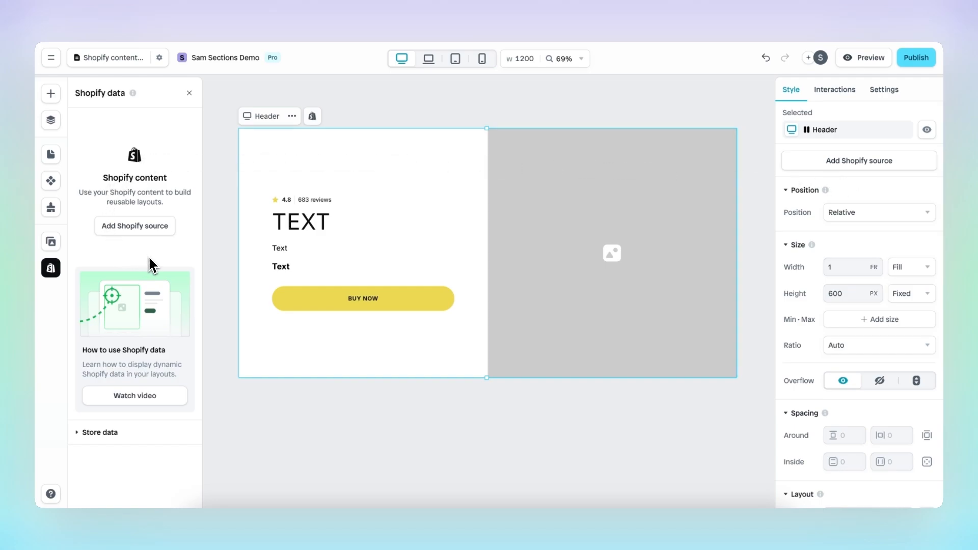
Add a Product Shopify source to the Header and pick SUNTIME 50.
left_click(157, 231)
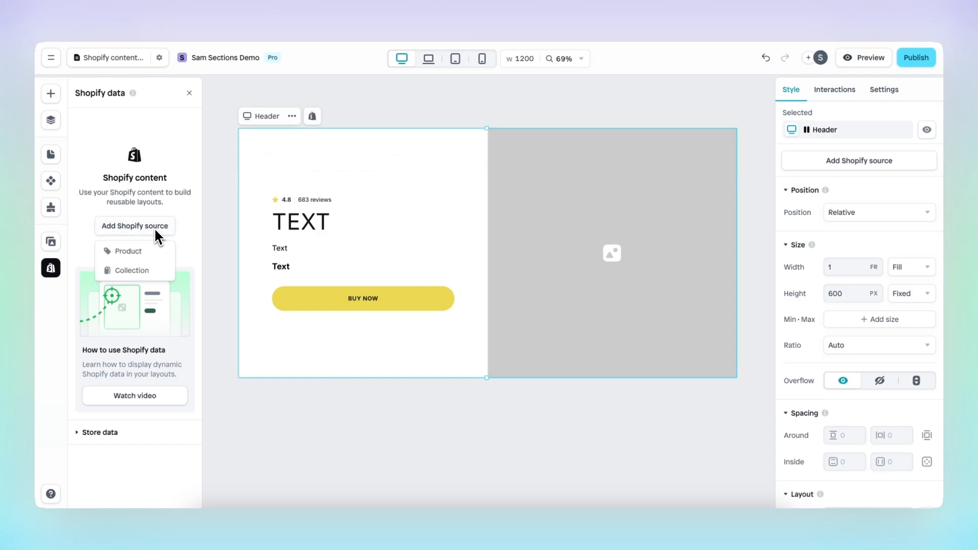
left_click(162, 260)
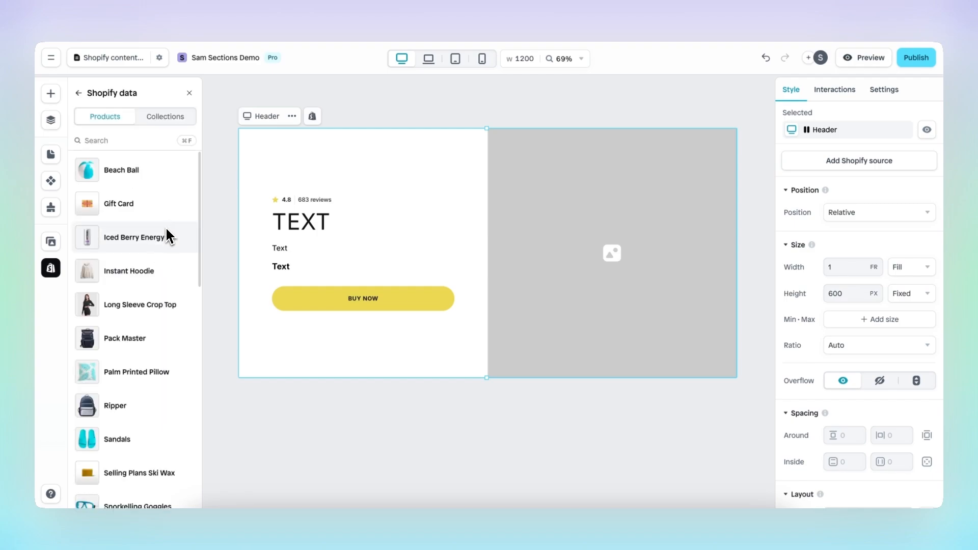
scroll(167, 245, "down", 5)
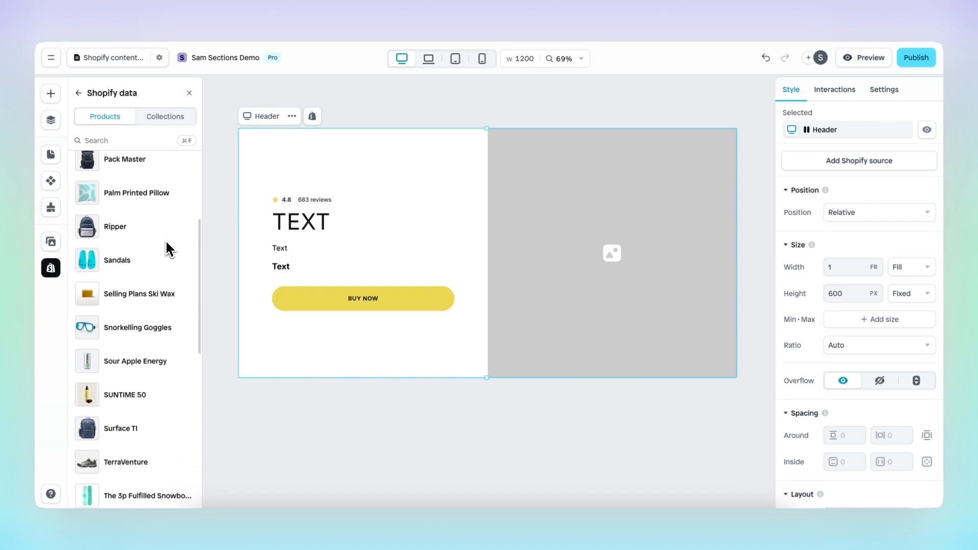
scroll(166, 247, "down", 5)
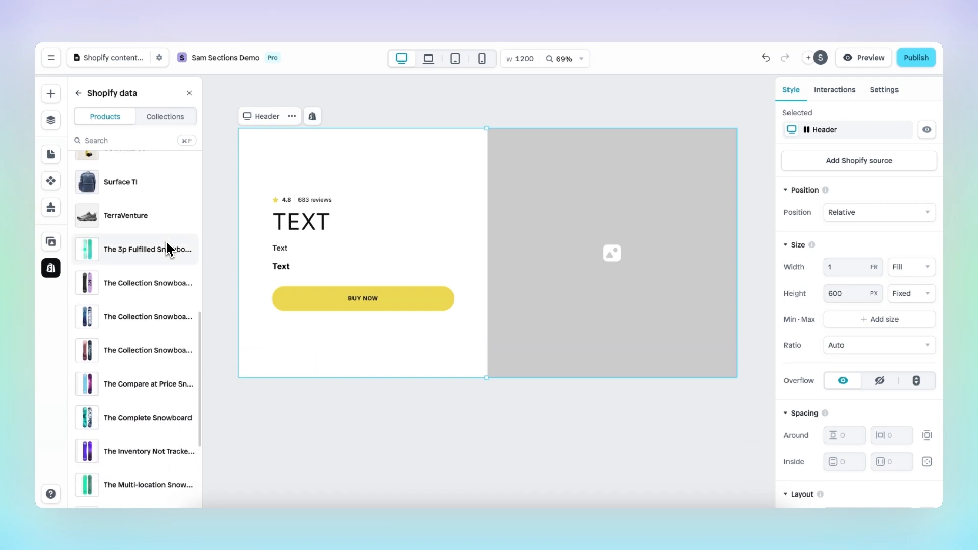
scroll(166, 245, "up", 3)
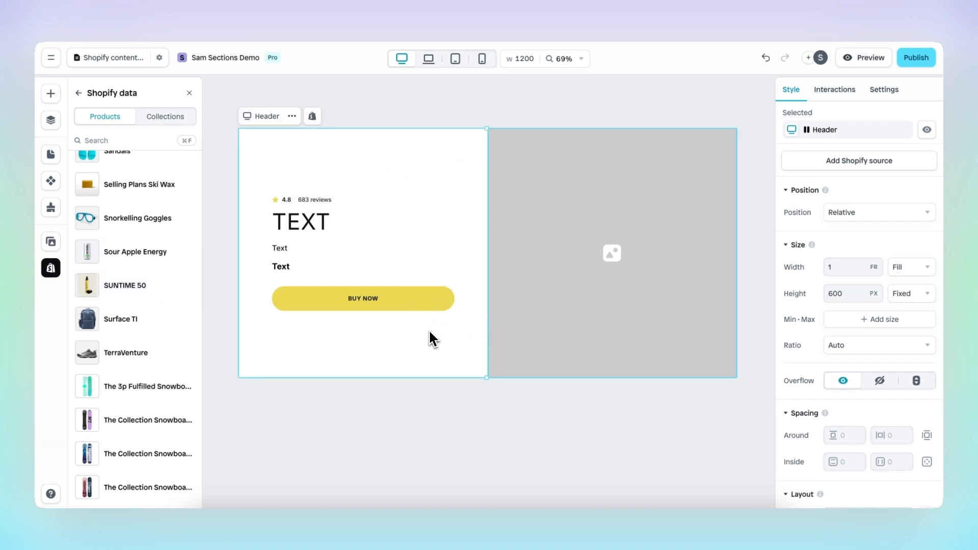
left_click(152, 293)
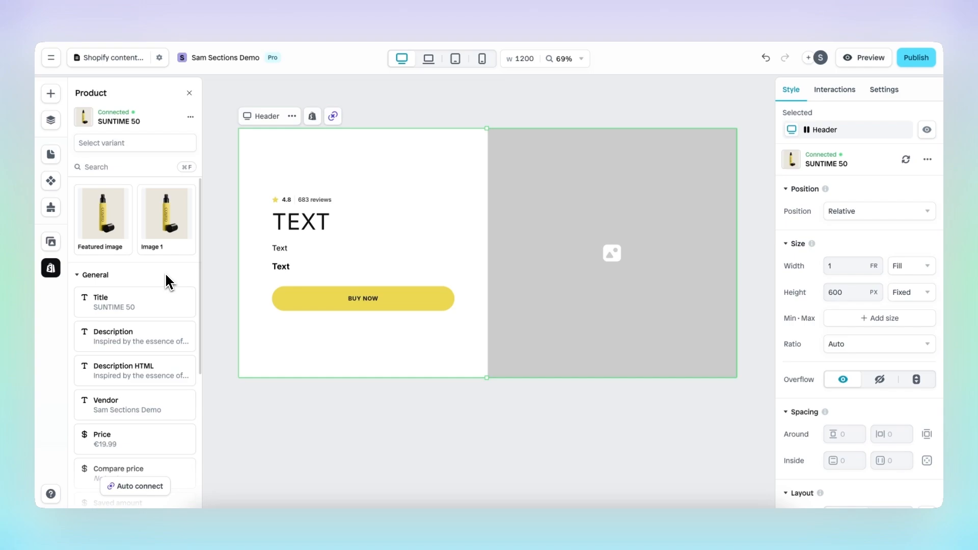
Expand the Variant, Metafields and Store data field groups in the SUNTIME 50 Product panel.
scroll(168, 281, "down", 3)
mouse_move(171, 221)
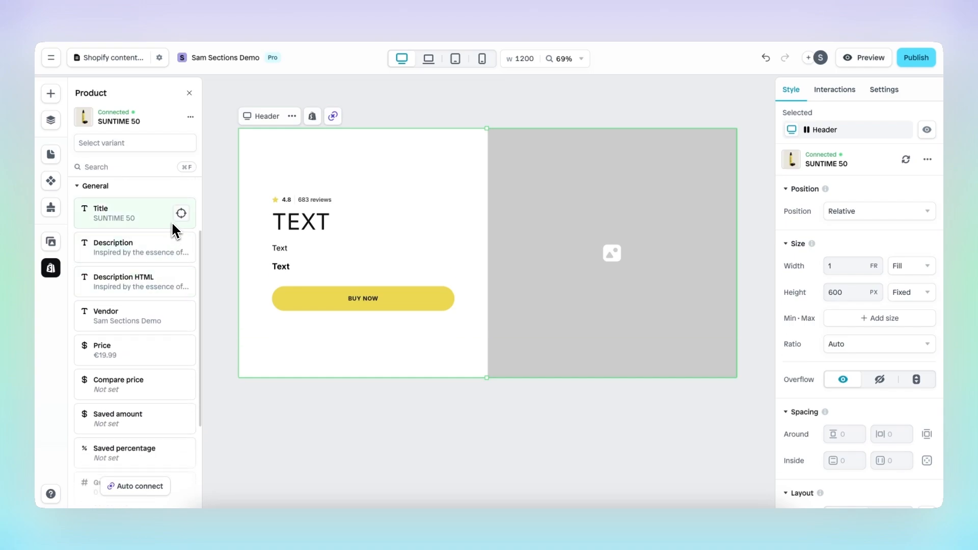
scroll(161, 260, "down", 5)
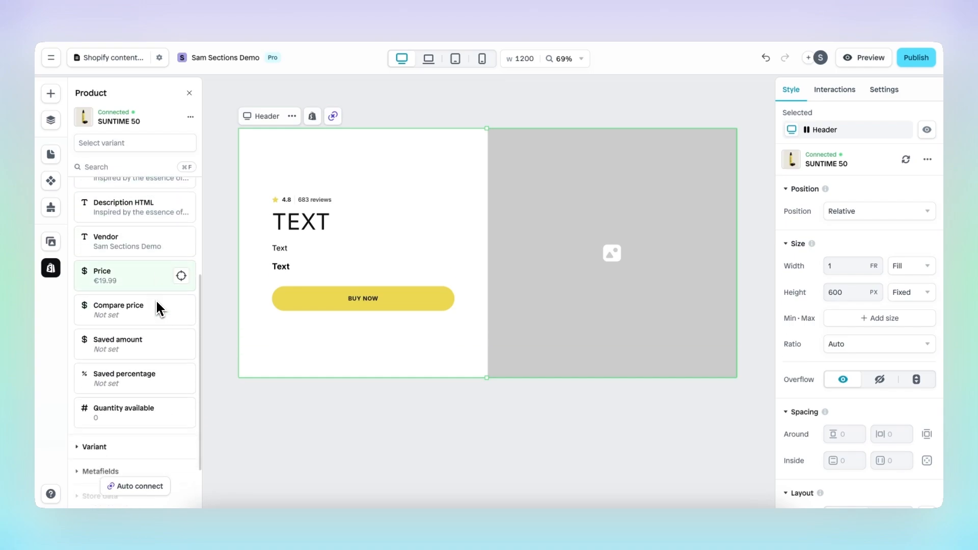
left_click(146, 385)
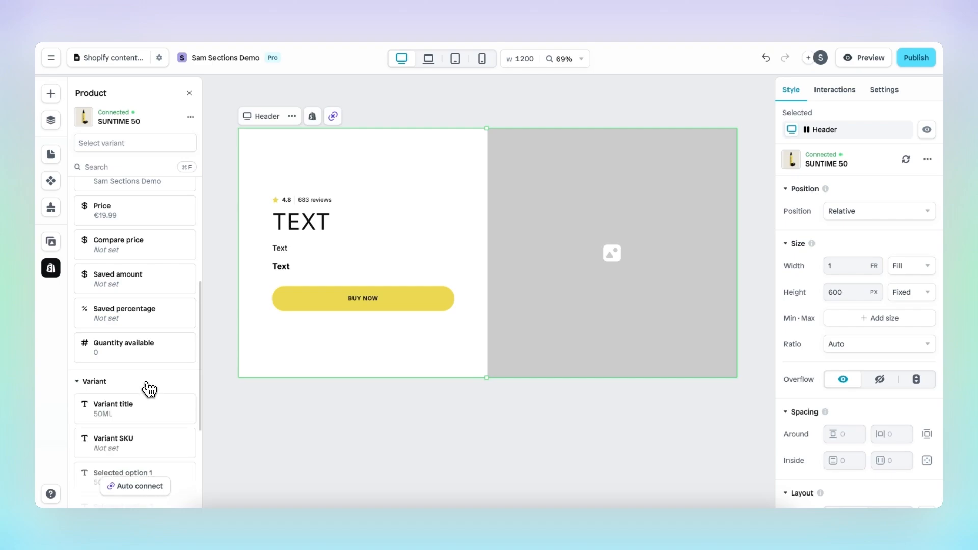
scroll(149, 388, "down", 1)
scroll(148, 389, "down", 5)
left_click(141, 407)
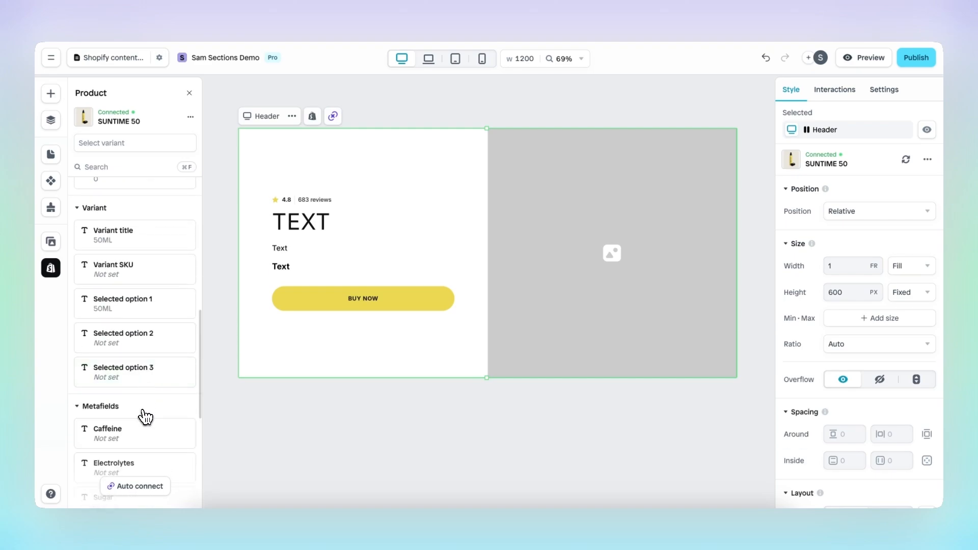
scroll(142, 410, "down", 9)
left_click(142, 432)
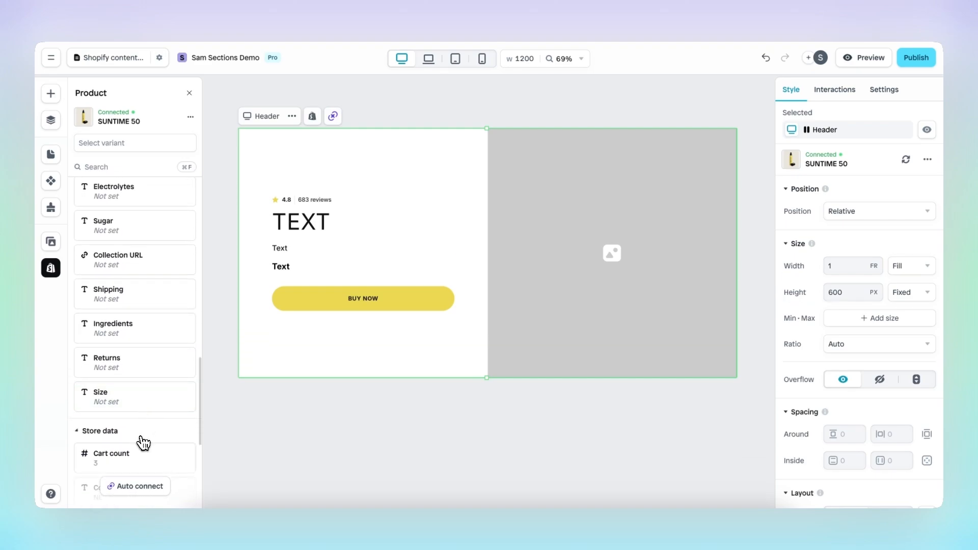
scroll(148, 386, "down", 8)
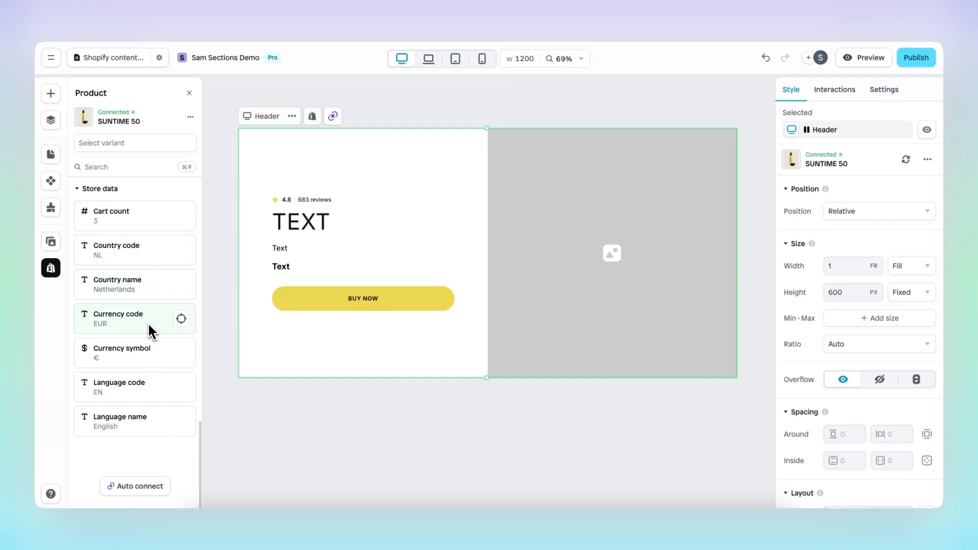
scroll(142, 354, "up", 10)
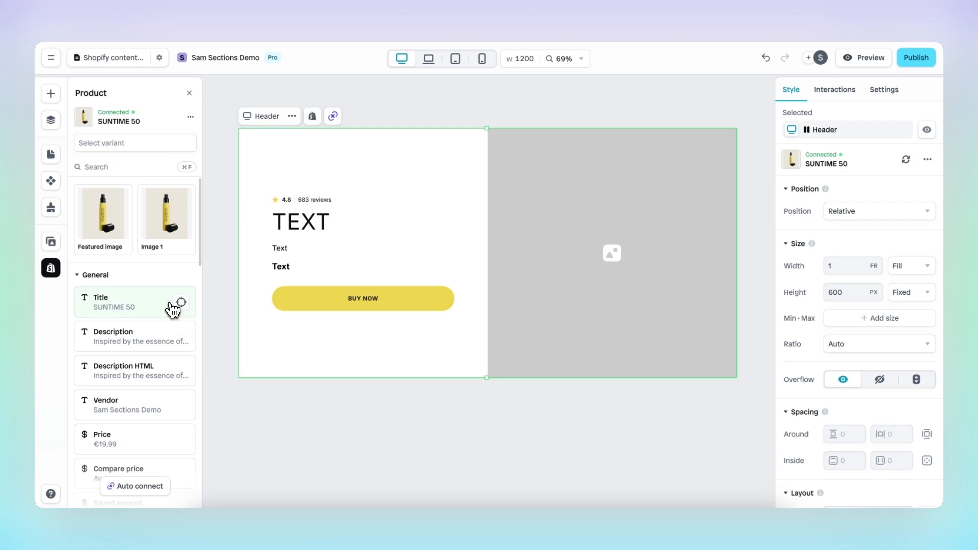
left_click_drag(181, 303, 306, 222)
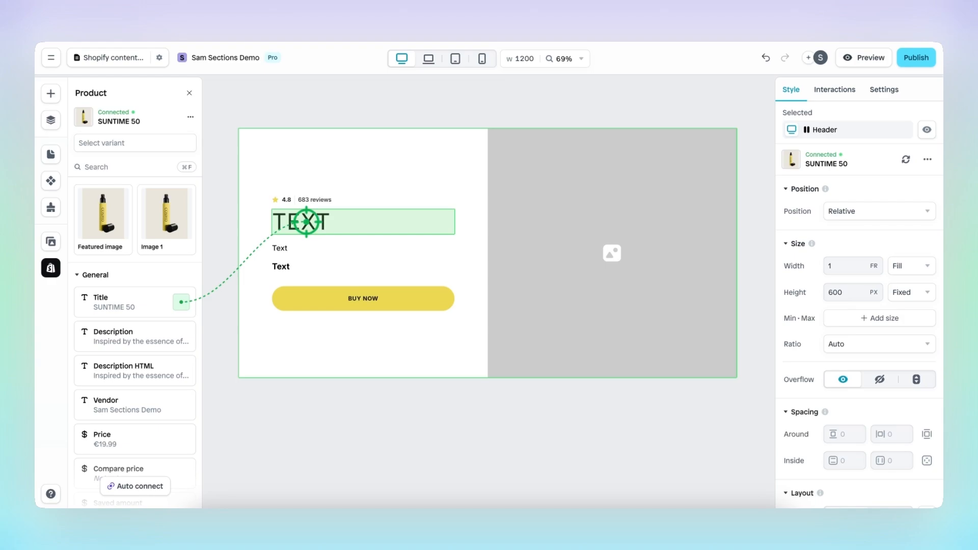
left_click_drag(306, 222, 298, 224)
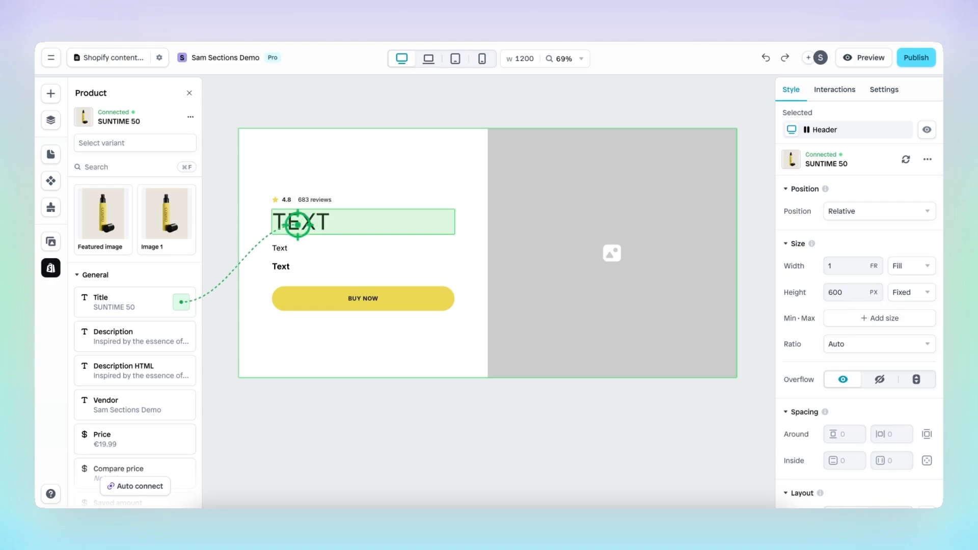
left_click_drag(298, 224, 296, 225)
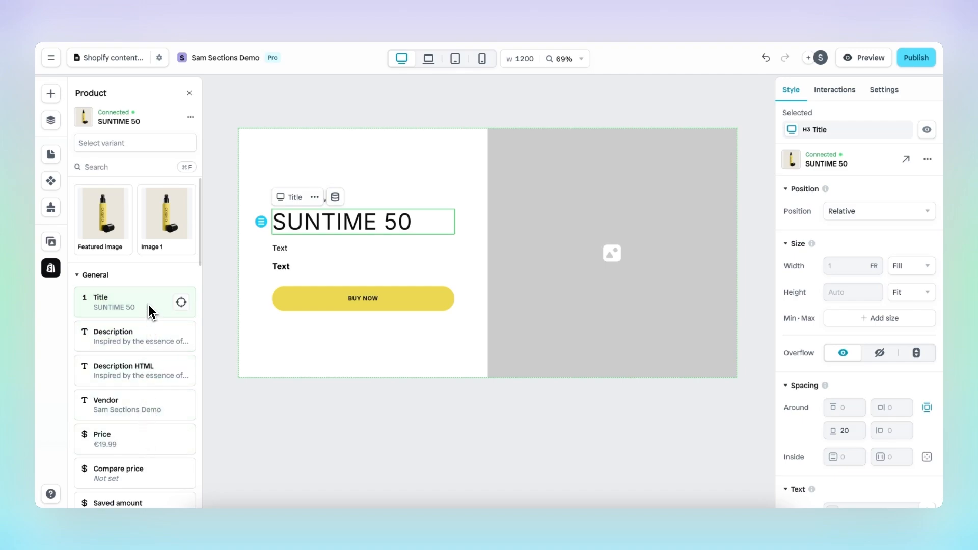
key("super+z")
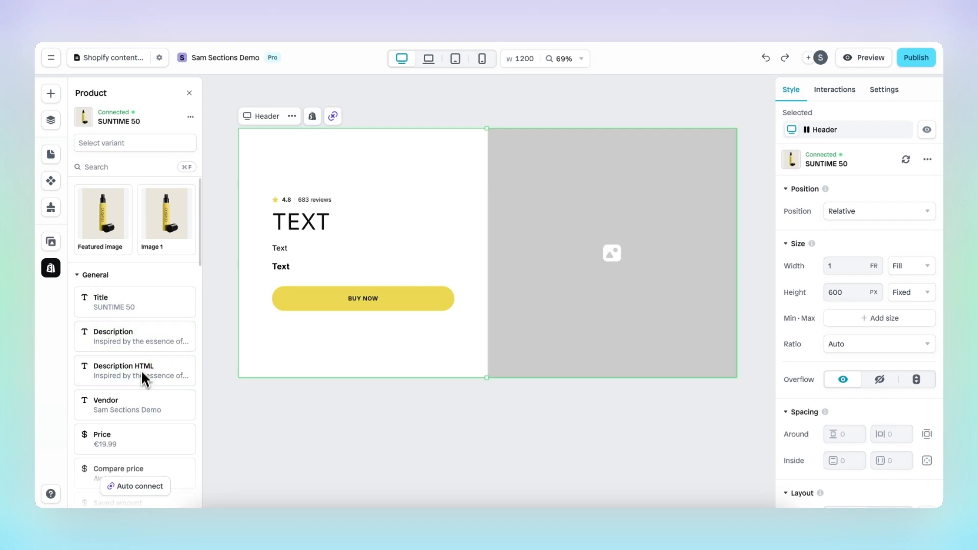
scroll(140, 398, "down", 1)
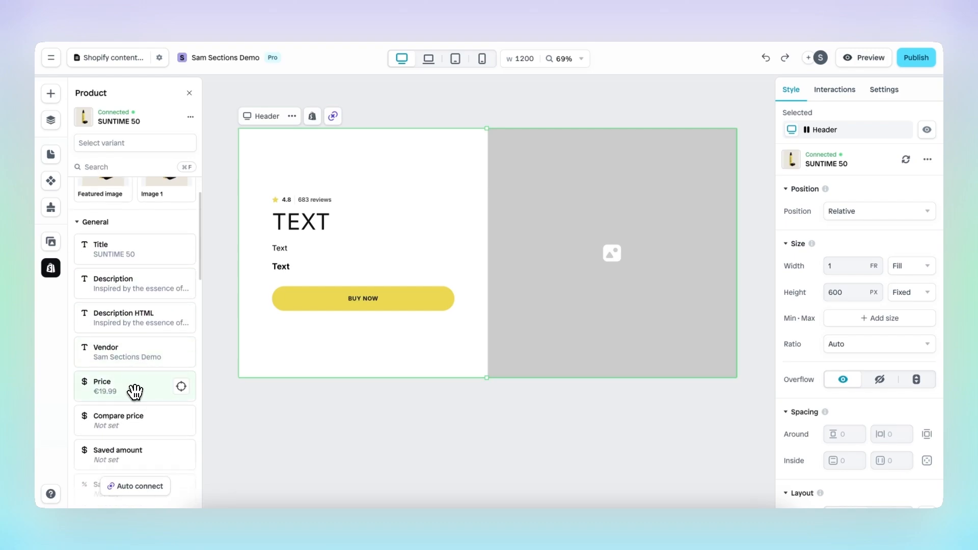
left_click_drag(133, 392, 305, 262)
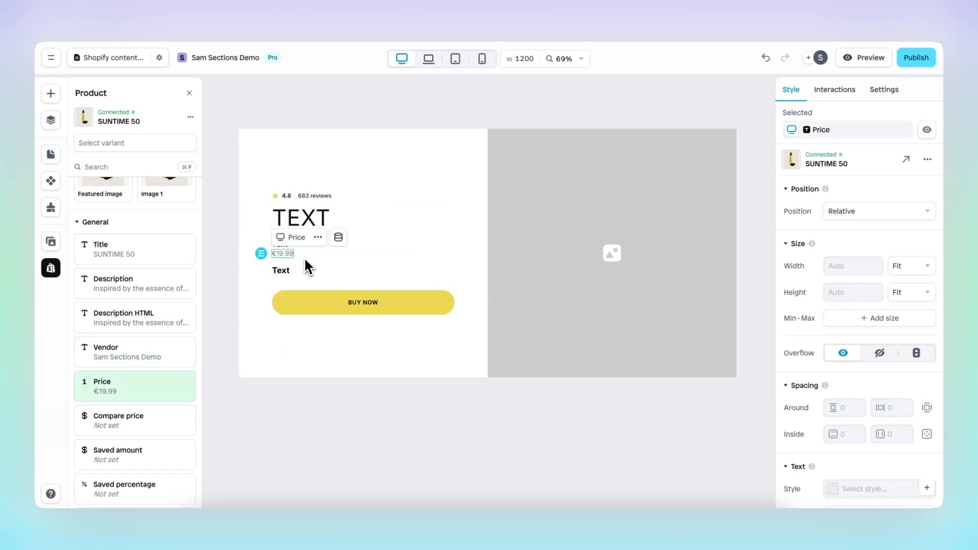
key("super+z")
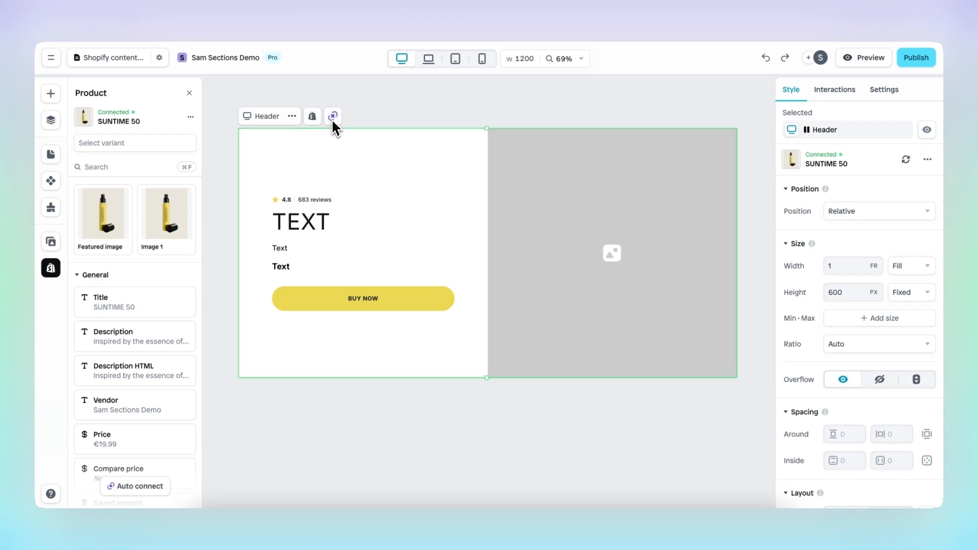
Auto connect the hero layers to SUNTIME 50 data and dismiss the confirmation toast.
left_click(152, 488)
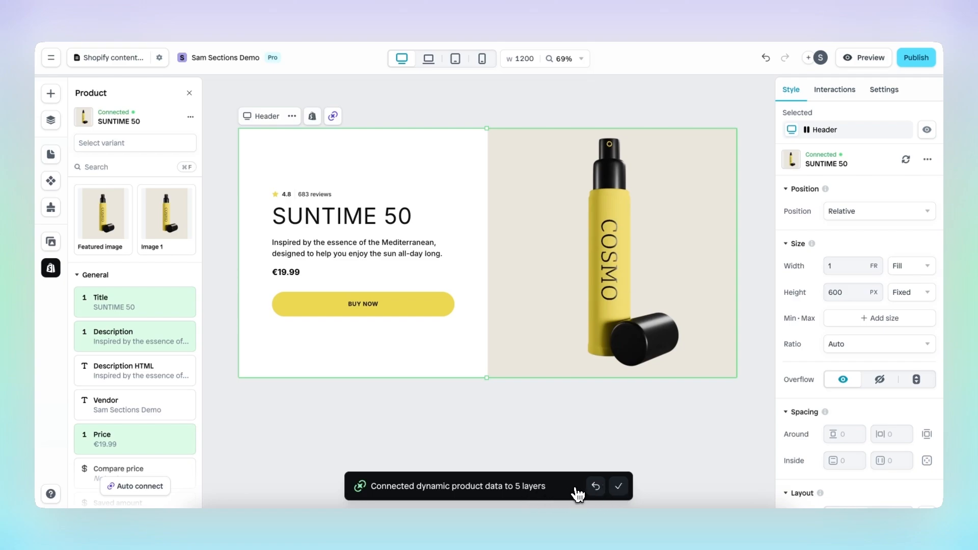
left_click(621, 489)
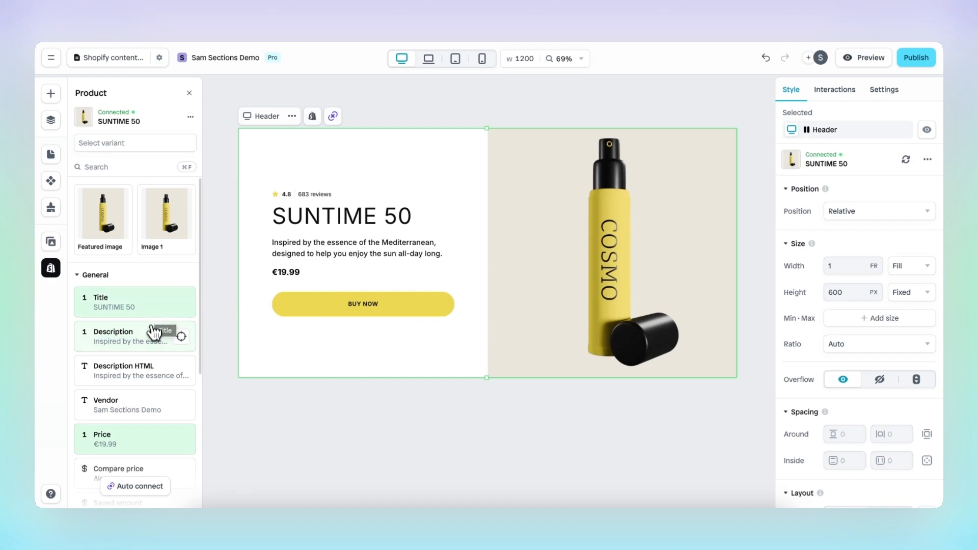
scroll(146, 346, "down", 3)
scroll(148, 368, "up", 3)
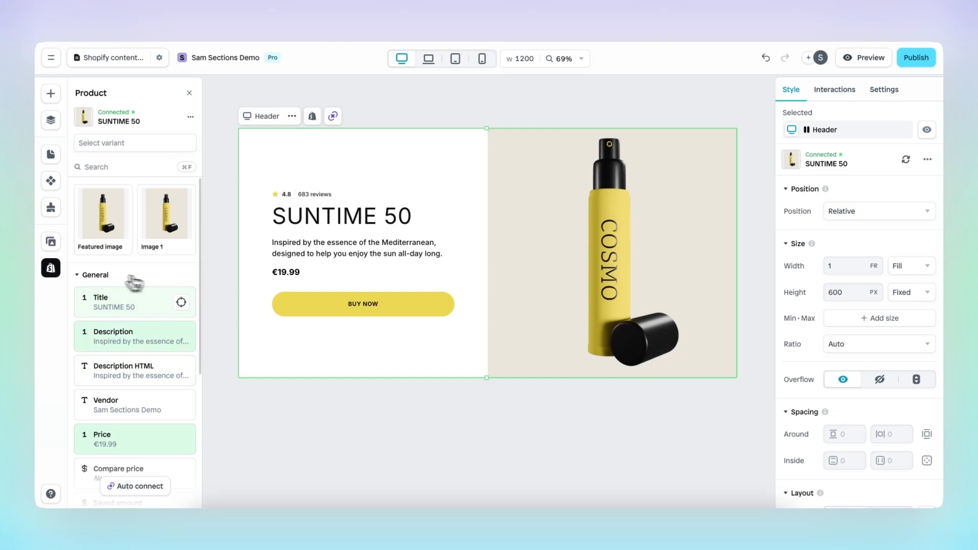
scroll(154, 326, "down", 2)
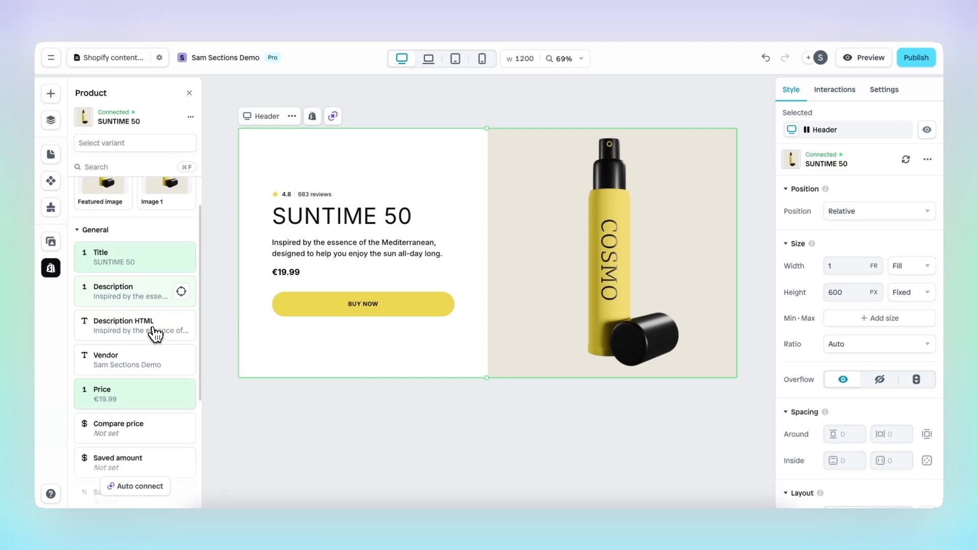
scroll(155, 357, "up", 1)
scroll(158, 339, "up", 1)
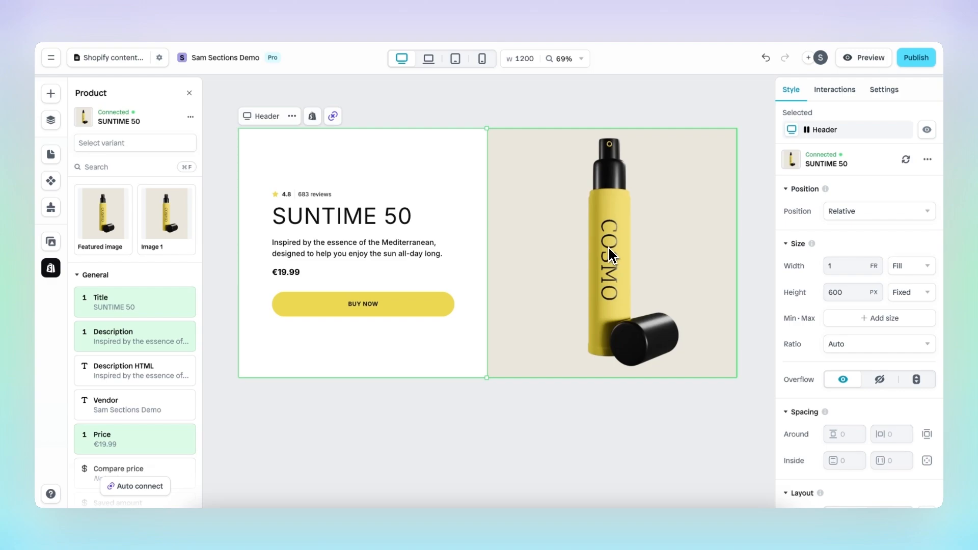
left_click(417, 304)
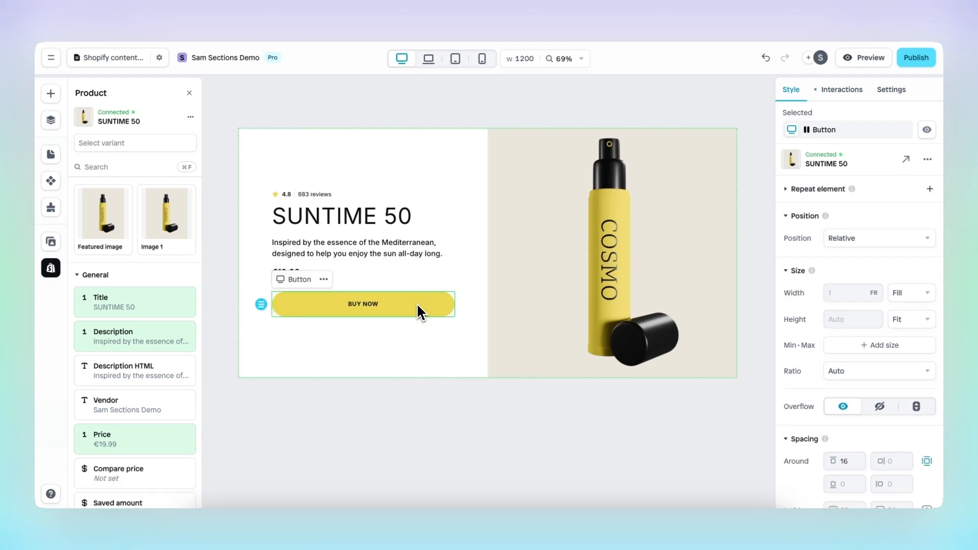
left_click(845, 97)
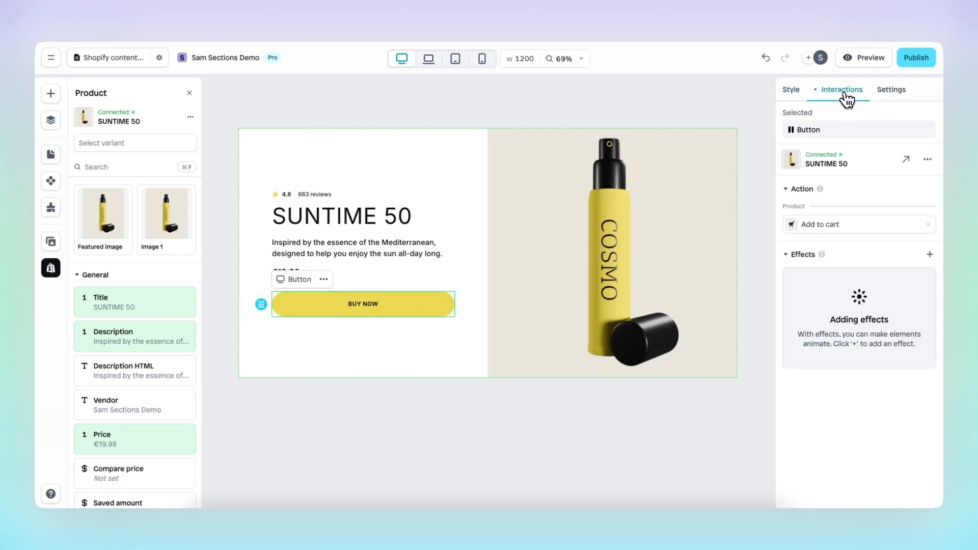
left_click(843, 227)
left_click(774, 193)
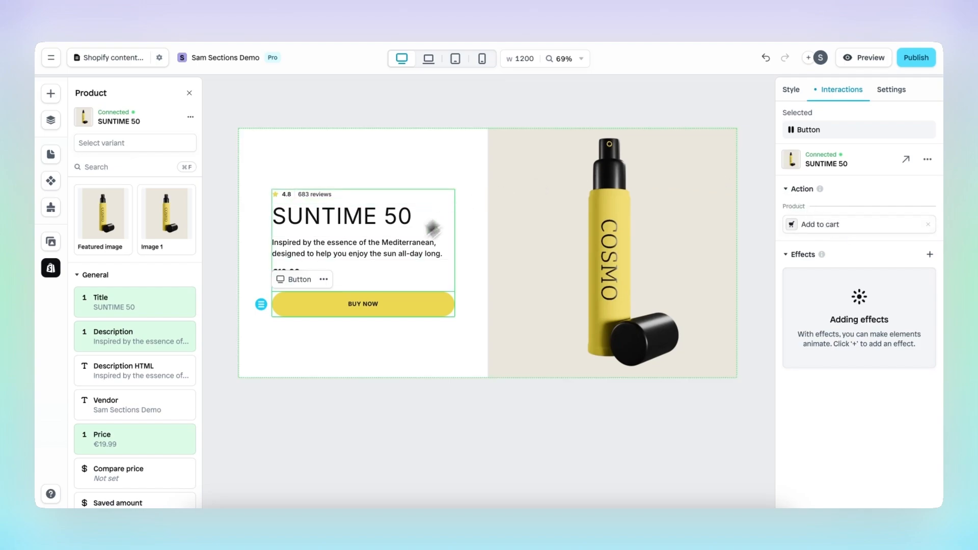
left_click(791, 90)
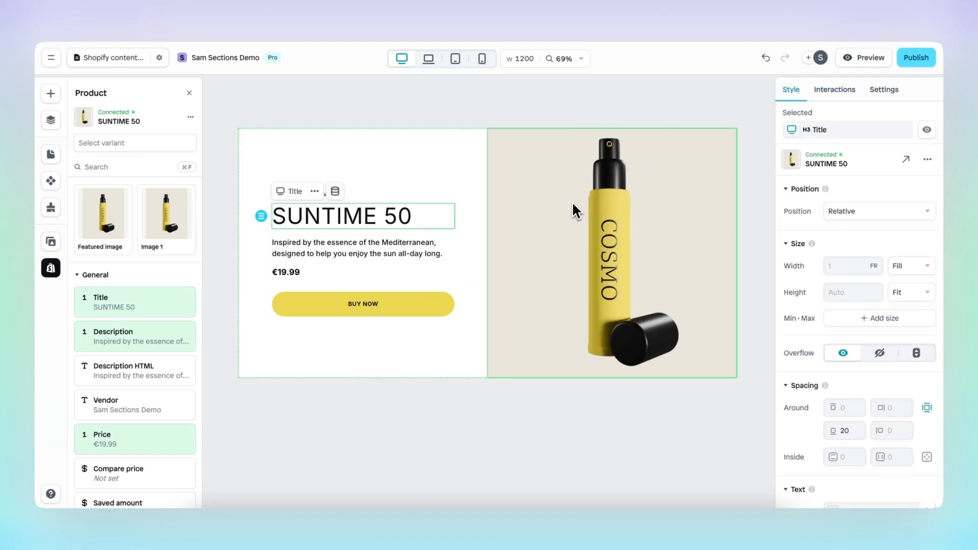
left_click(614, 214)
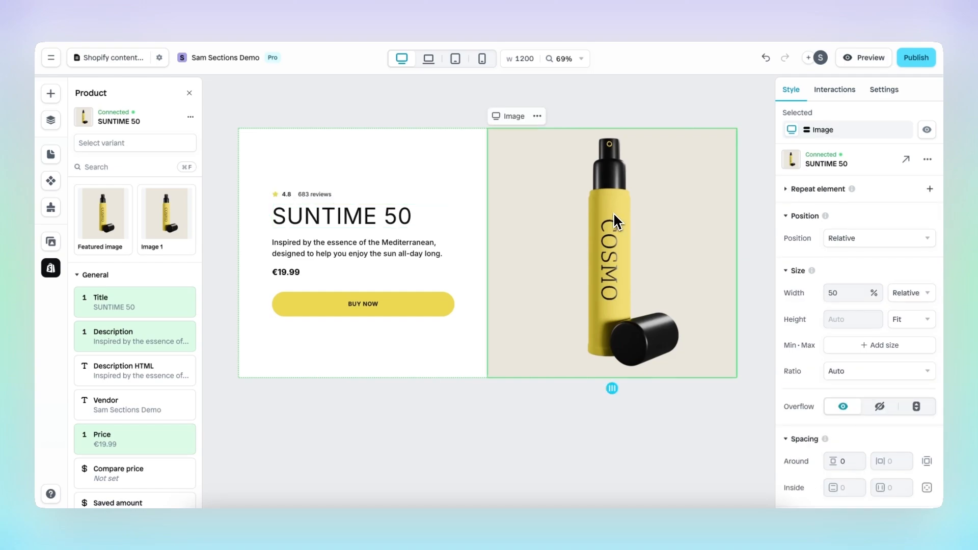
left_click(613, 214)
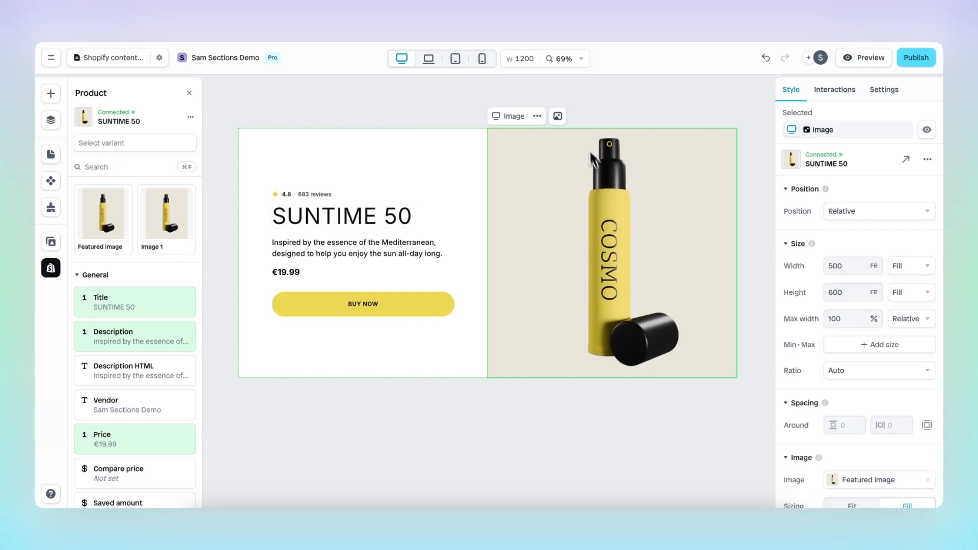
left_click(563, 120)
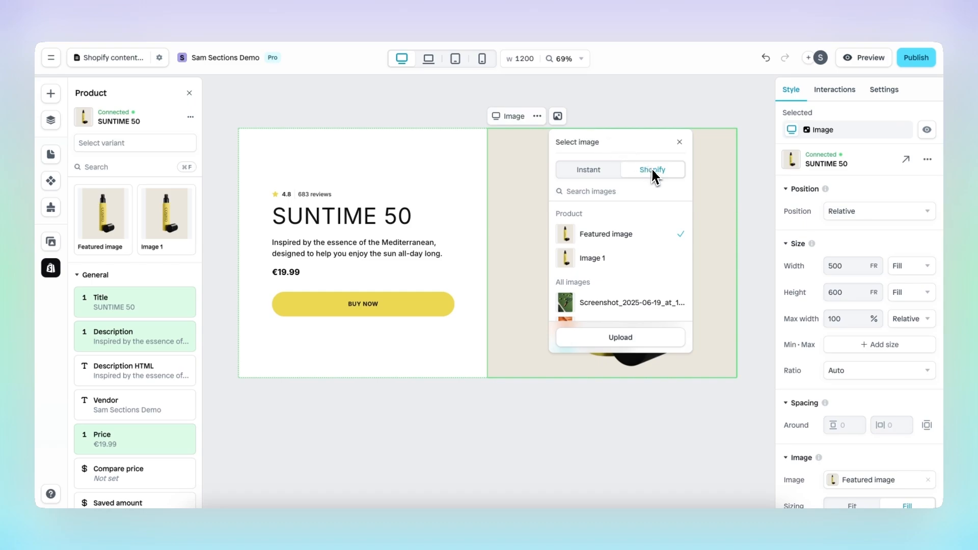
left_click(635, 257)
scroll(643, 265, "down", 3)
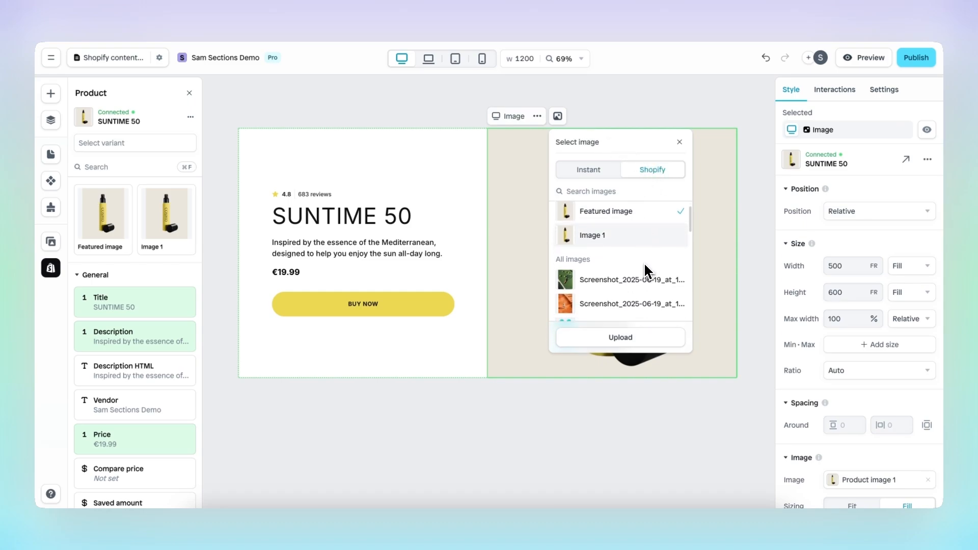
scroll(643, 263, "up", 3)
left_click(611, 234)
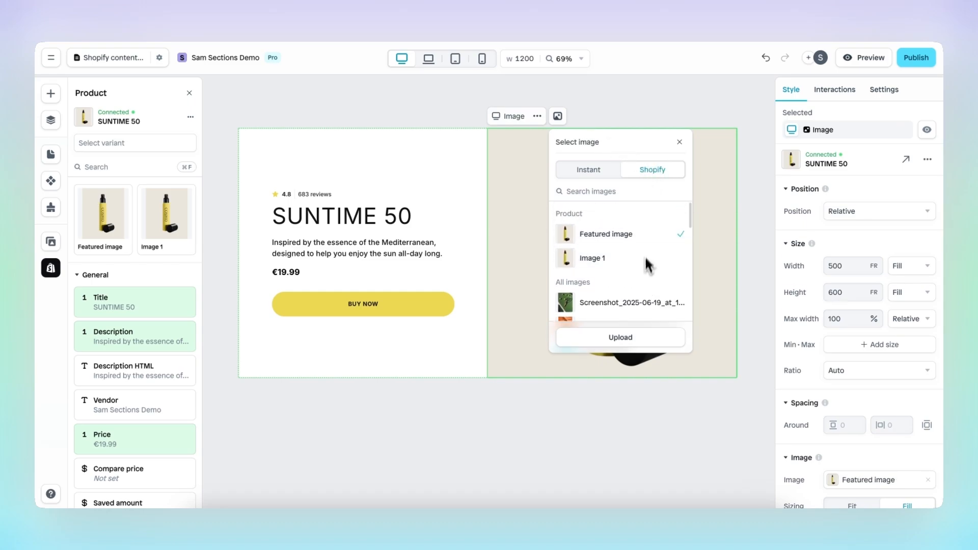
left_click(606, 171)
left_click(651, 171)
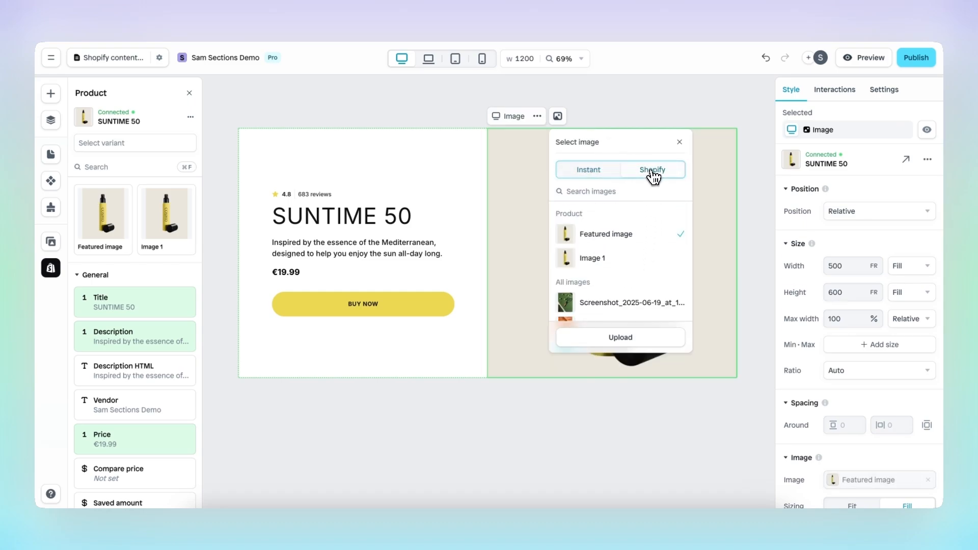
left_click(680, 142)
left_click(379, 219)
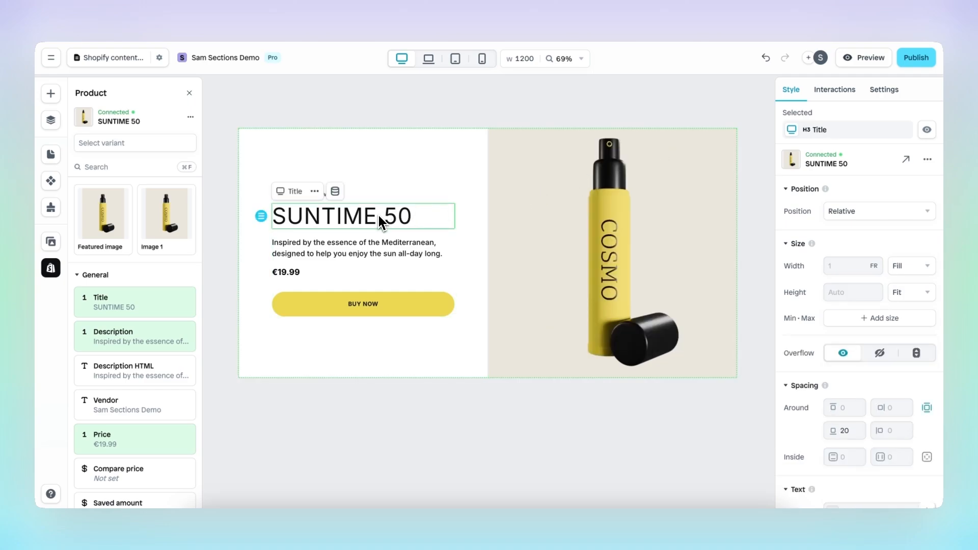
left_click(336, 192)
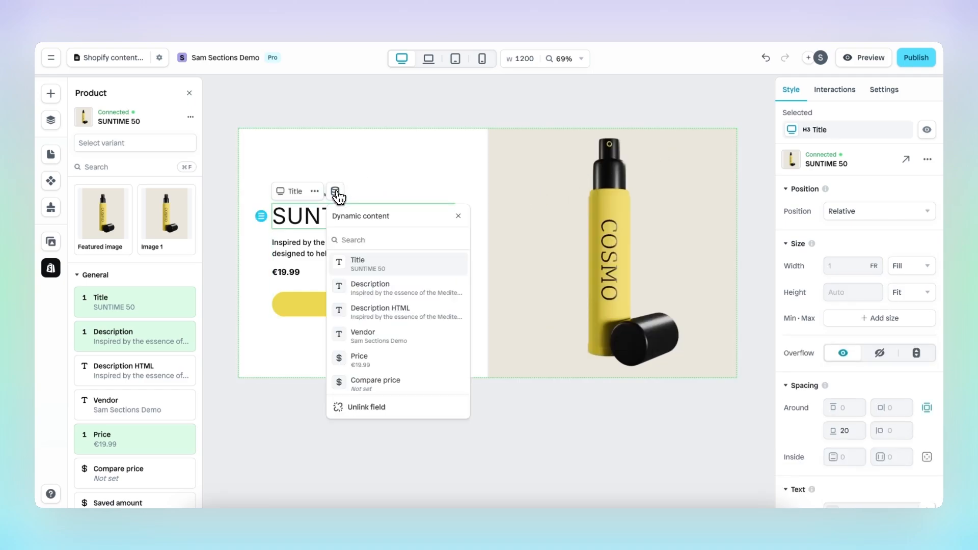
left_click(457, 215)
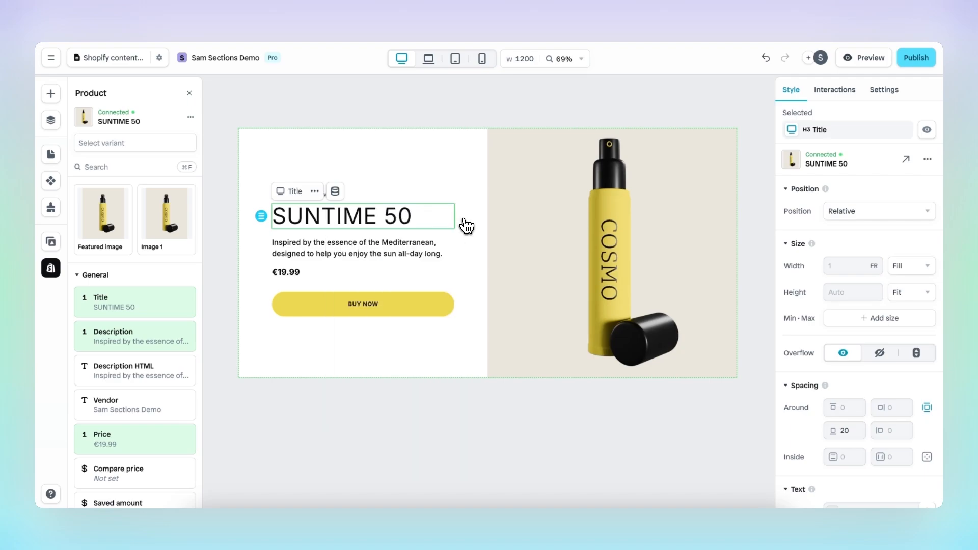
scroll(808, 251, "down", 5)
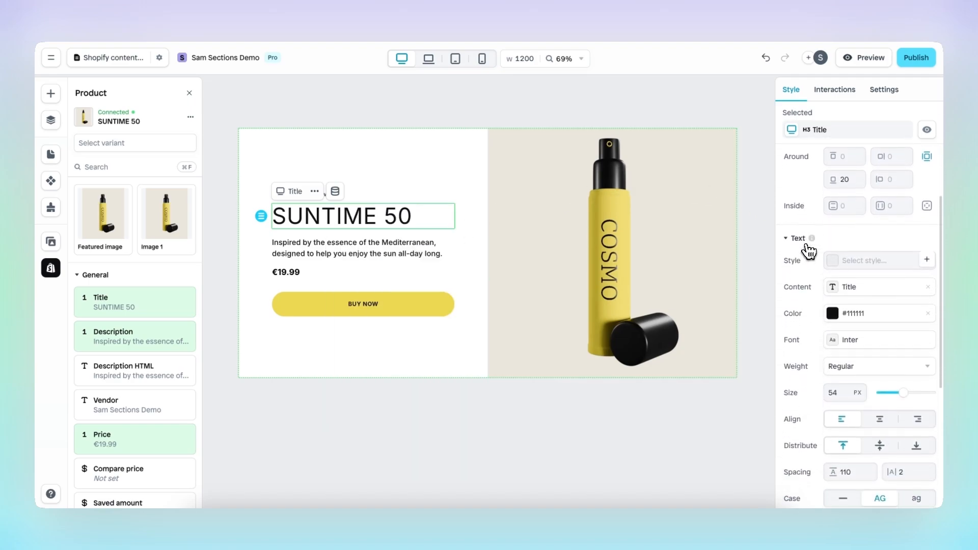
scroll(809, 252, "down", 2)
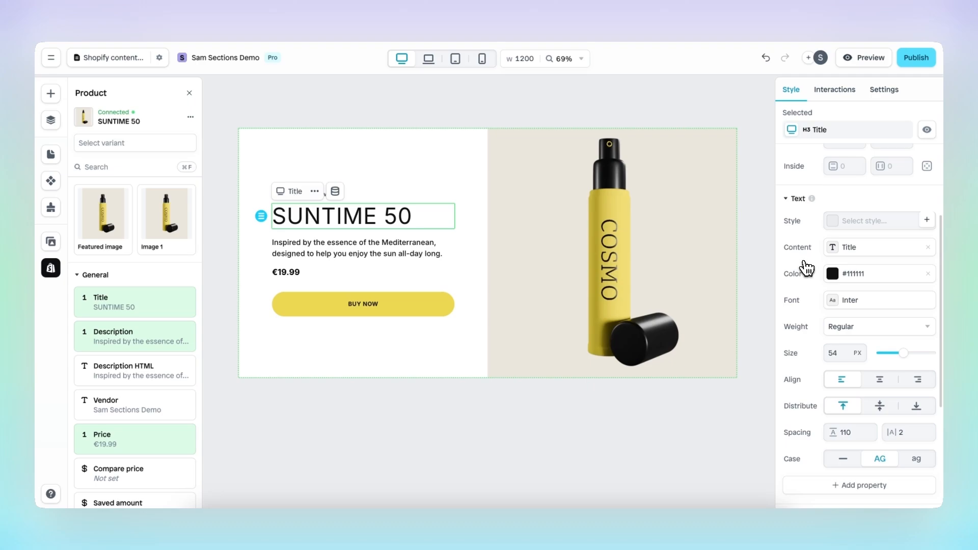
left_click(523, 244)
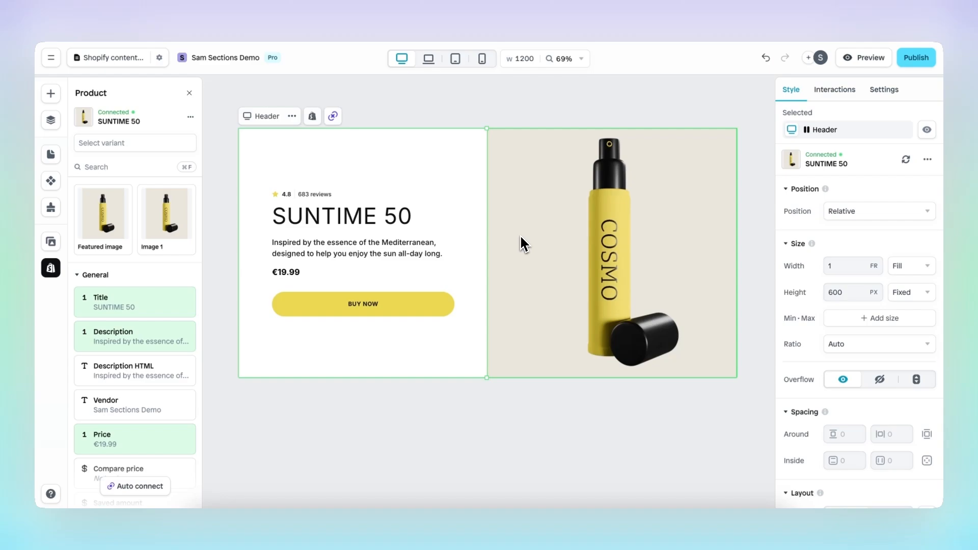
Browse the store's product list, then return to the SUNTIME 50 product details.
left_click(906, 160)
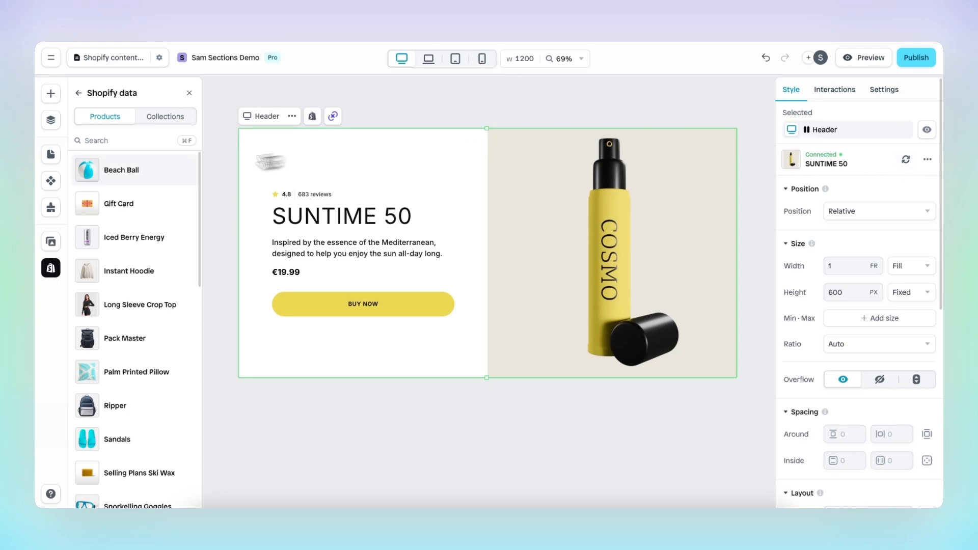
scroll(161, 275, "down", 3)
scroll(159, 278, "down", 4)
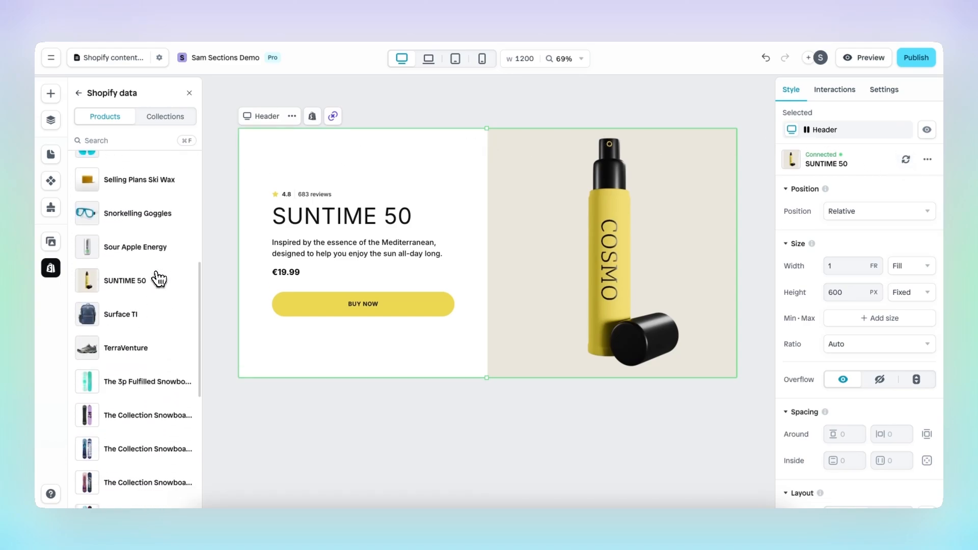
scroll(160, 278, "up", 6)
left_click(80, 94)
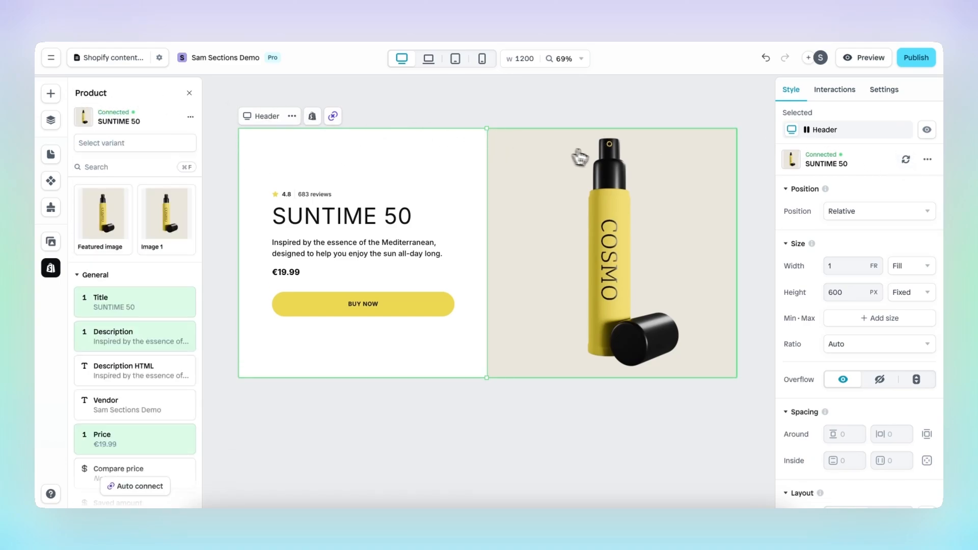
Open the hero's change-or-unlink product options, then dismiss them unchanged.
left_click(927, 159)
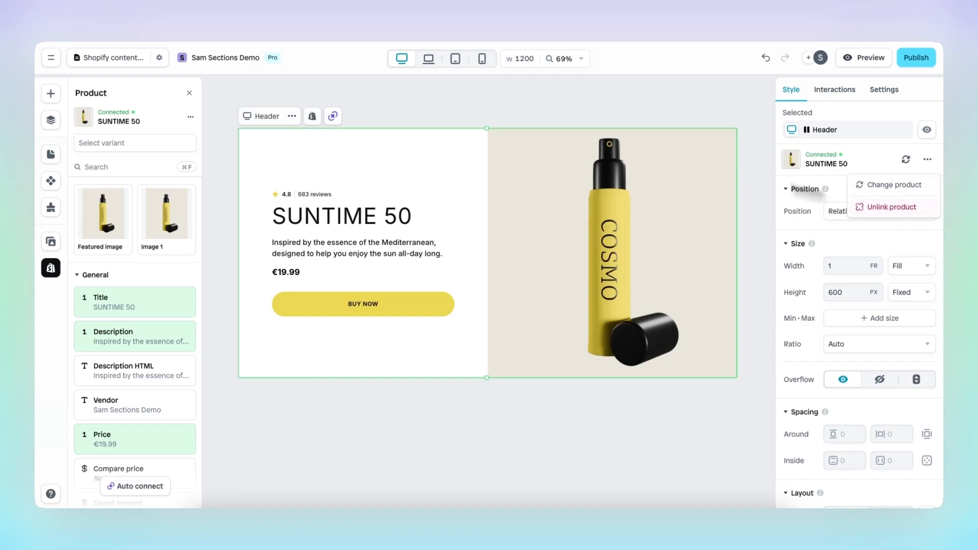
left_click(190, 116)
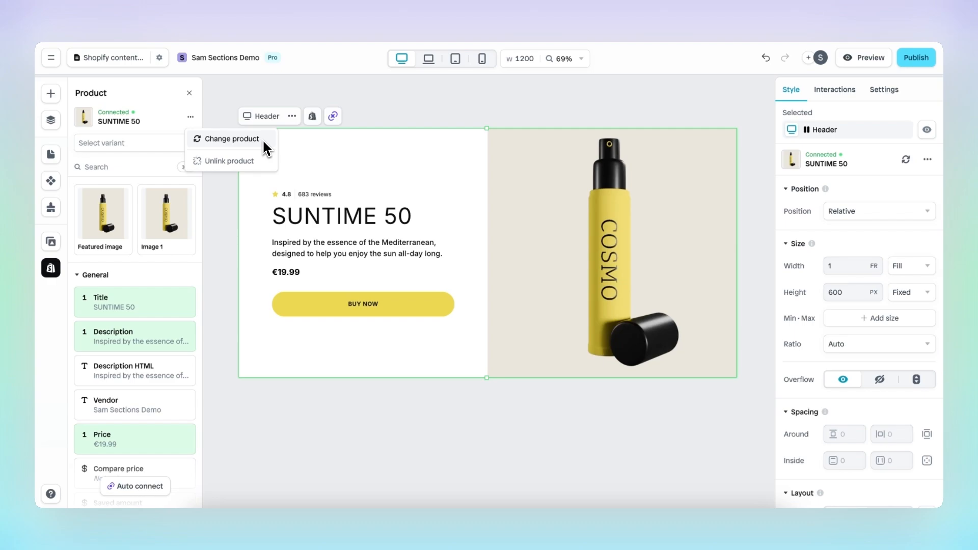
left_click(263, 141)
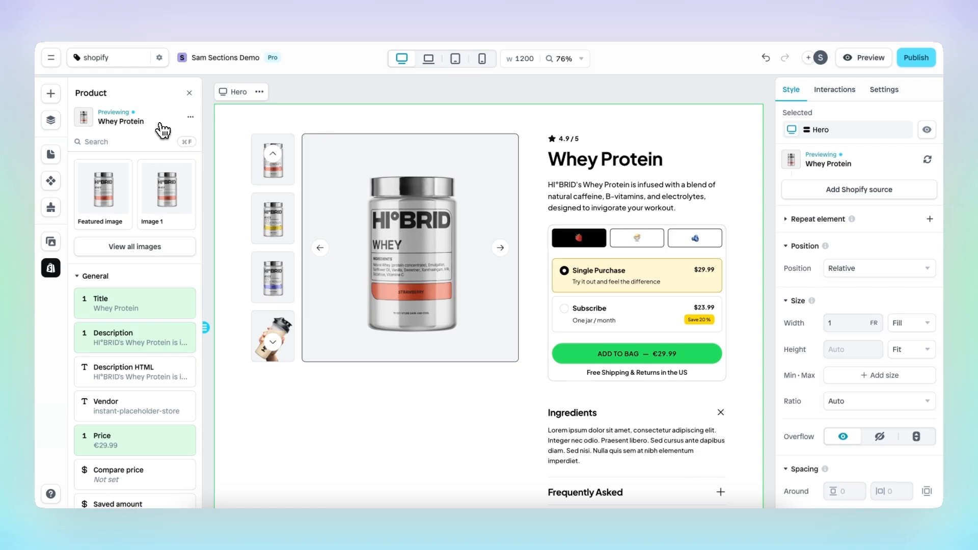
left_click(931, 163)
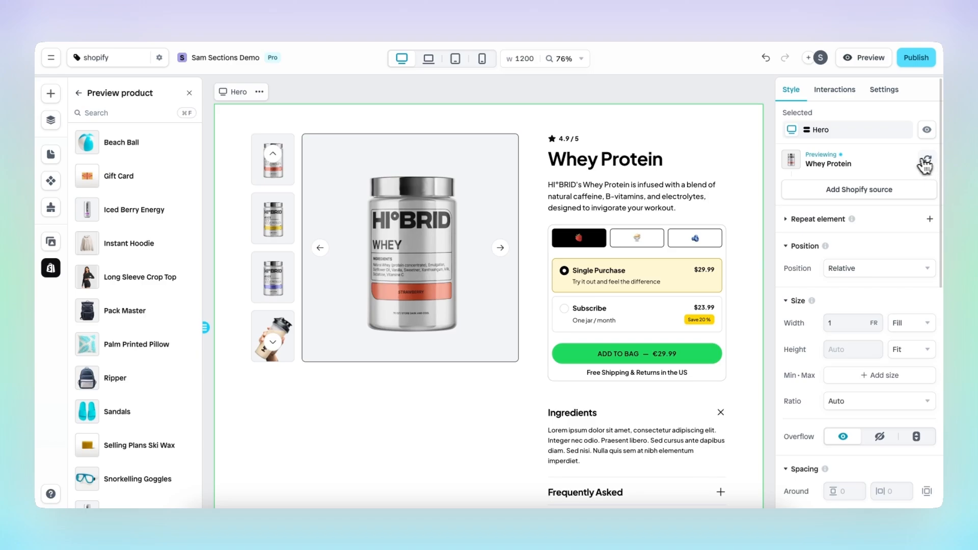
left_click(78, 92)
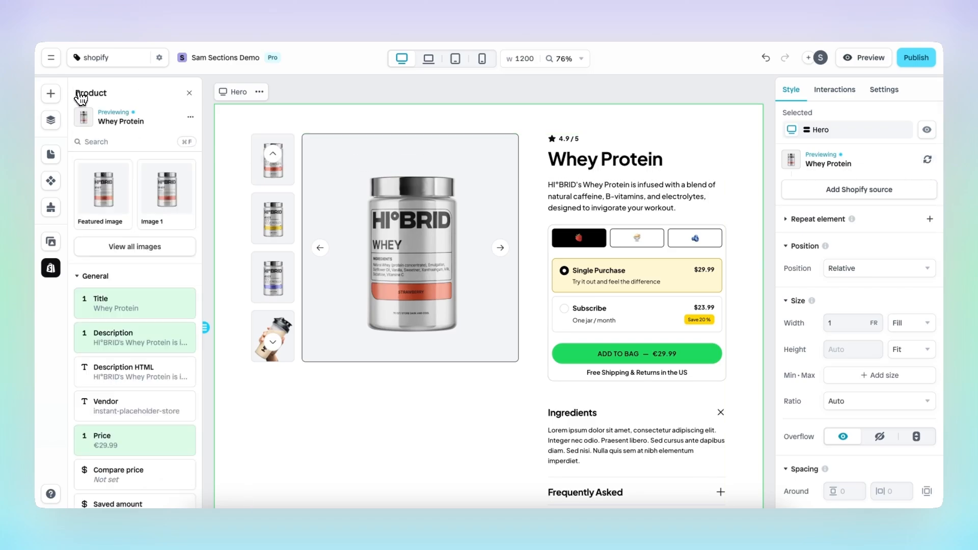
left_click(190, 117)
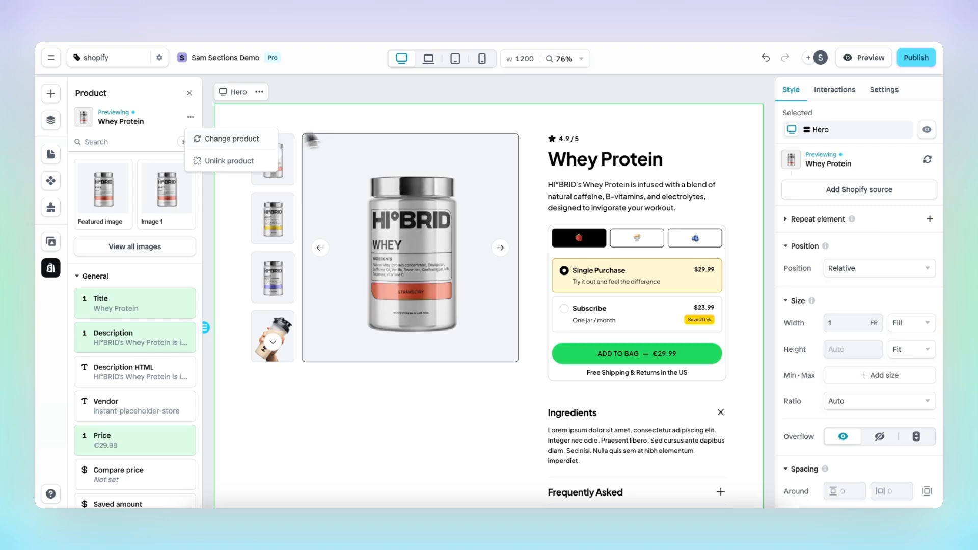
left_click(436, 126)
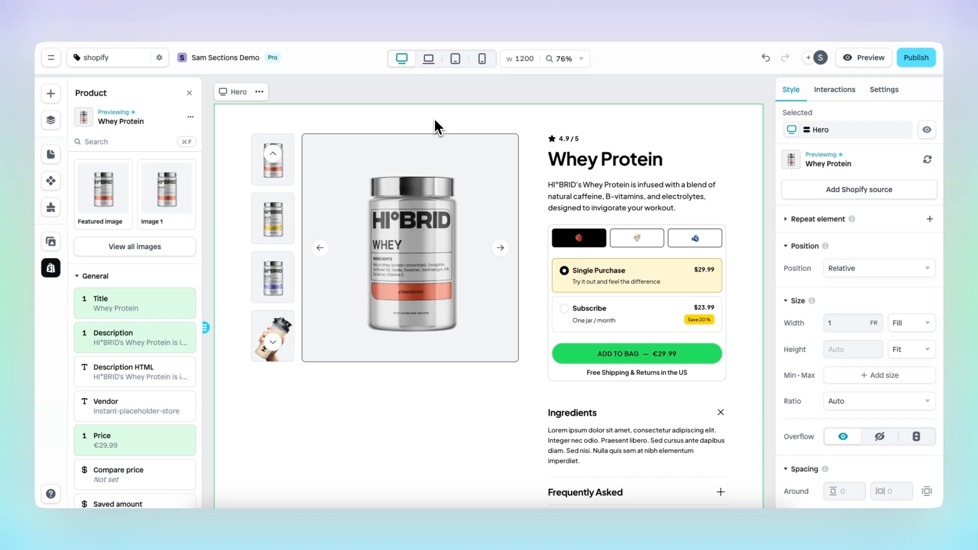
scroll(460, 258, "down", 5)
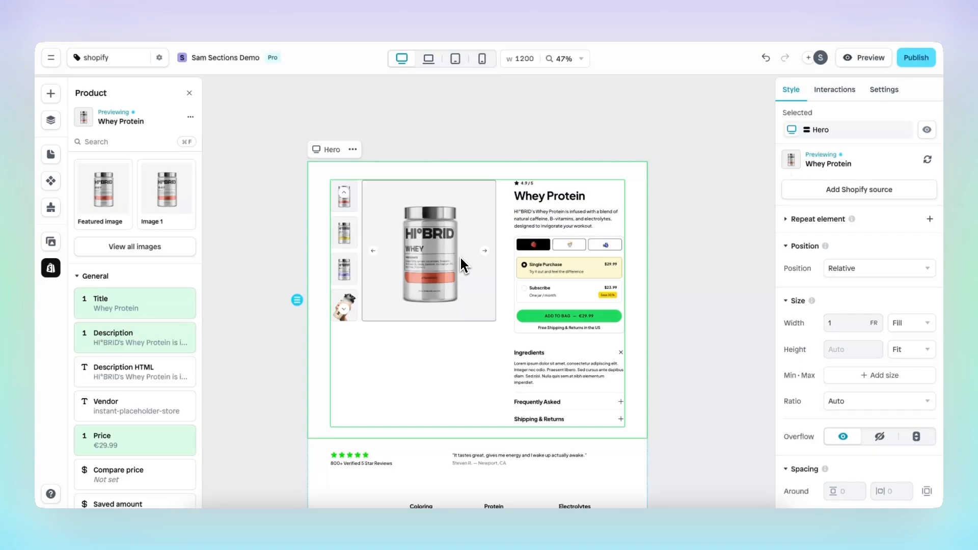
Select the first Popular Supplements slide card and start adding a Shopify source to it.
scroll(460, 257, "down", 5)
scroll(461, 260, "down", 4)
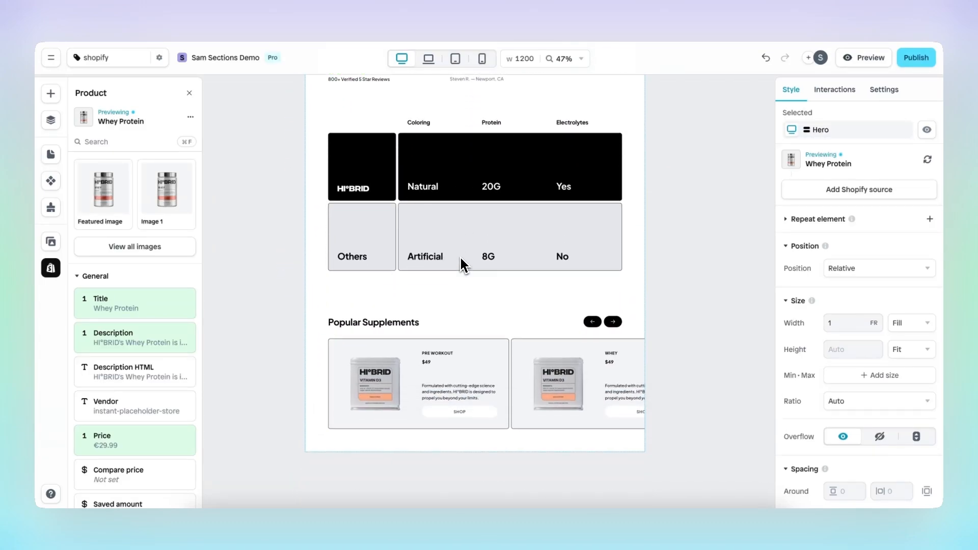
left_click(458, 314)
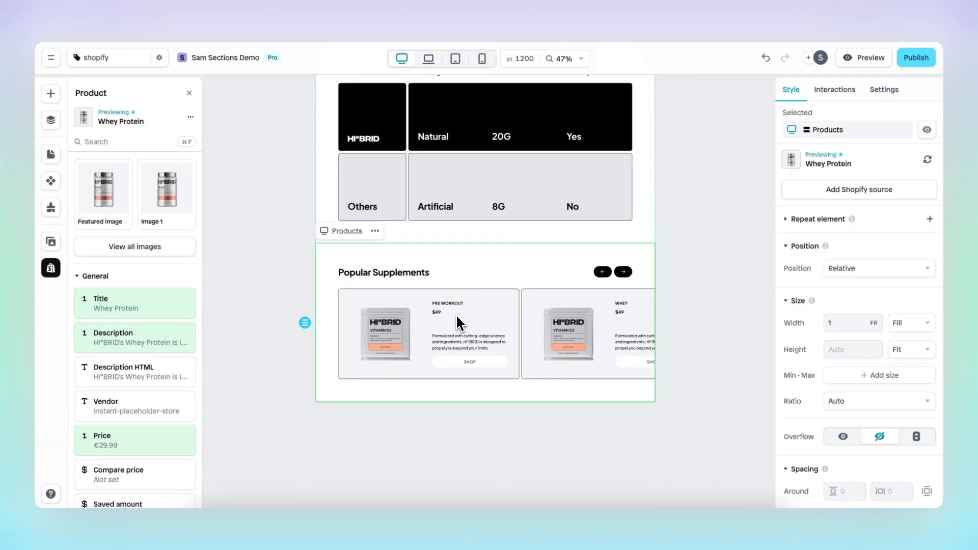
left_click(456, 314)
left_click(454, 315)
left_click(448, 316)
left_click(442, 316)
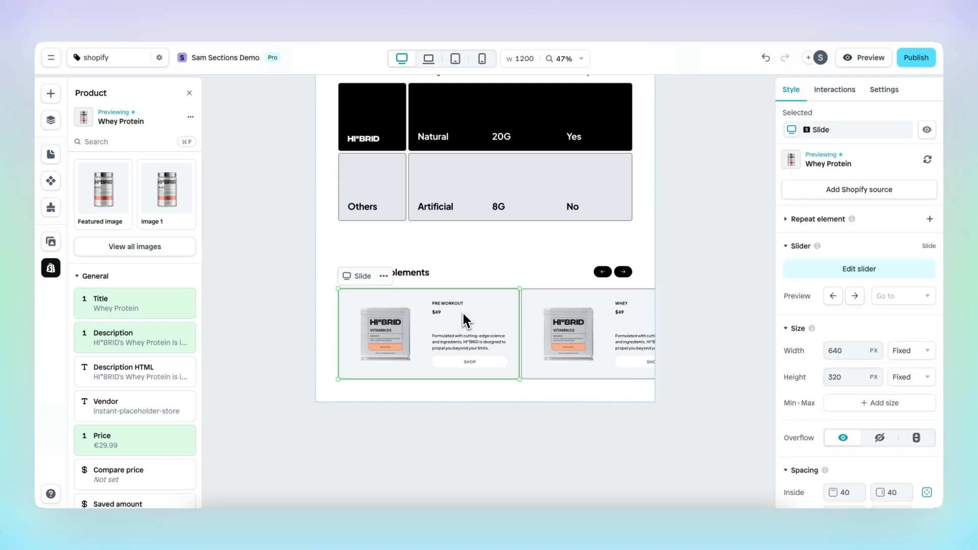
scroll(463, 313, "up", 5)
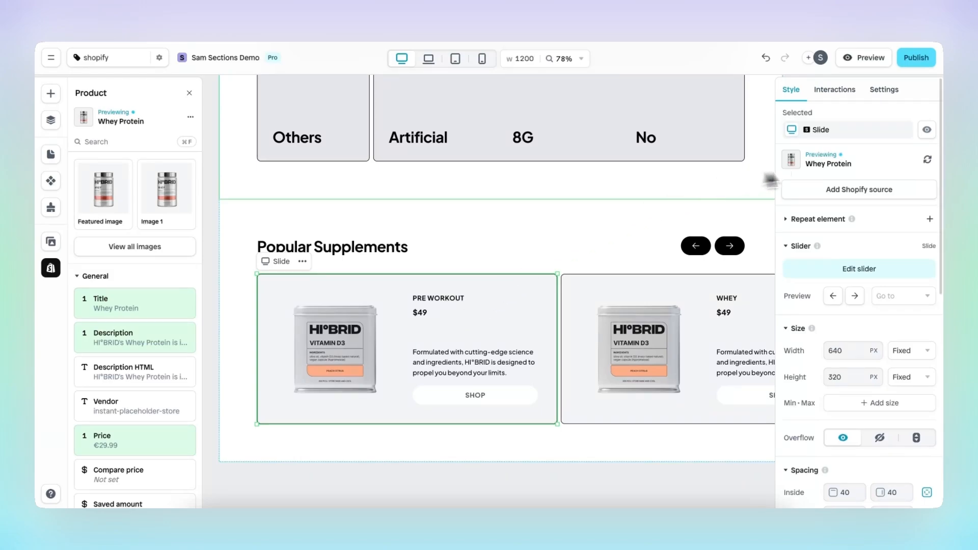
left_click(891, 192)
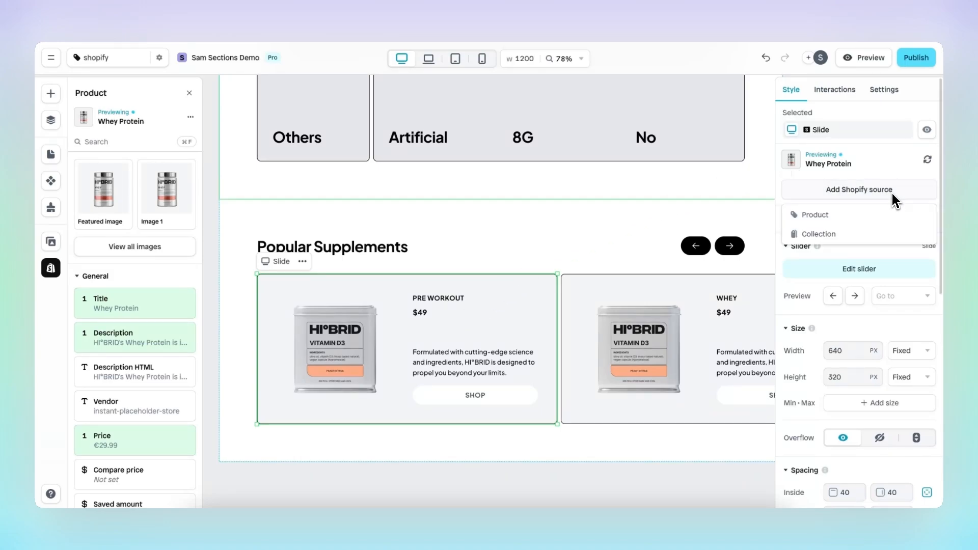
Bind the first slide to the Snorkelling Goggles product and auto connect its layers.
left_click(879, 216)
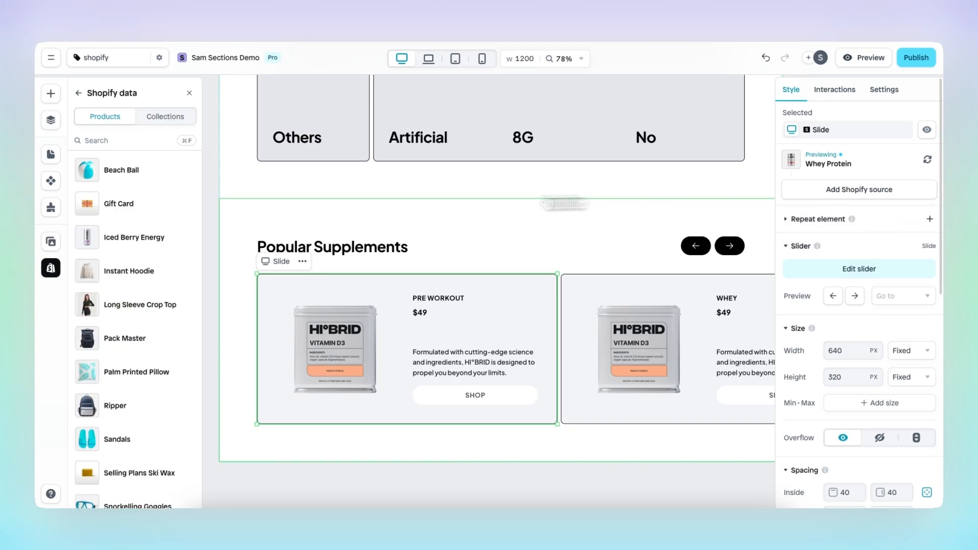
scroll(156, 365, "down", 5)
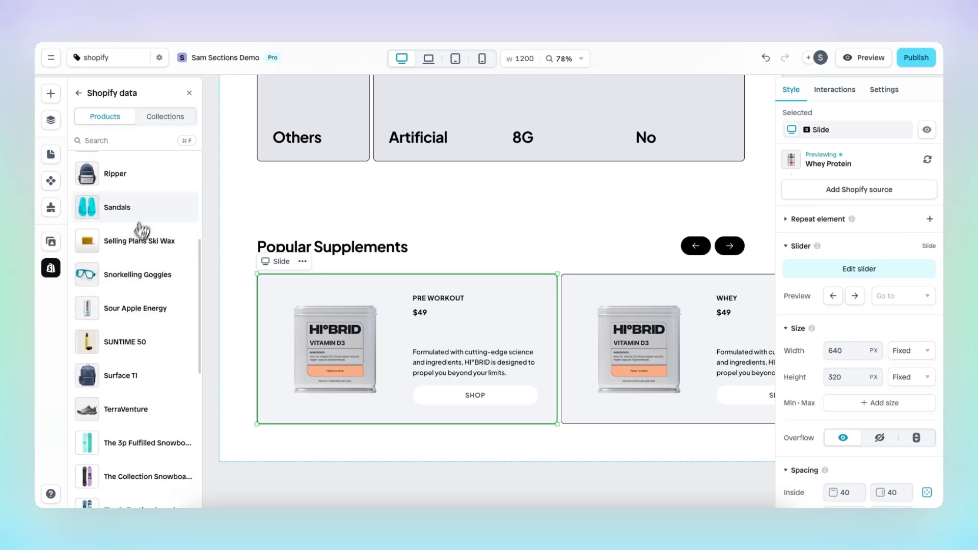
left_click(159, 283)
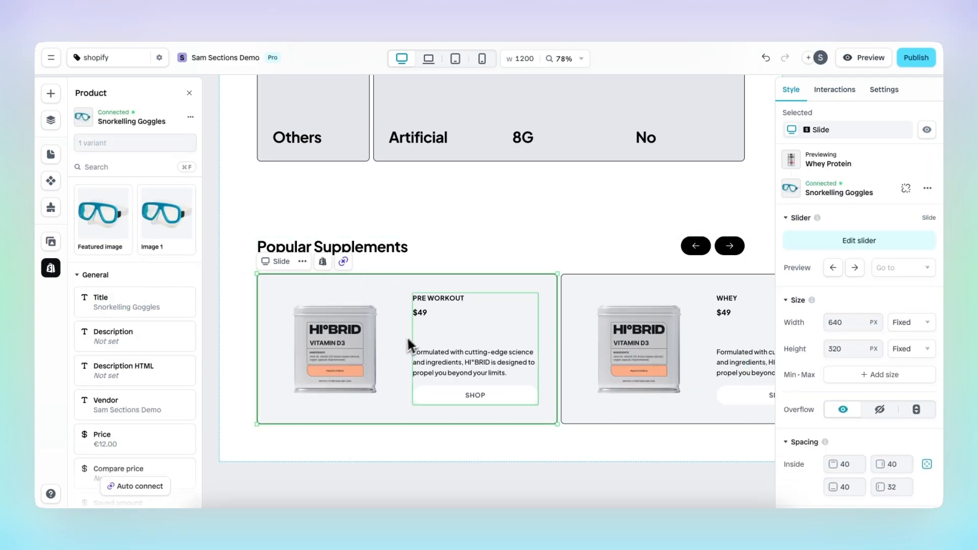
left_click(344, 262)
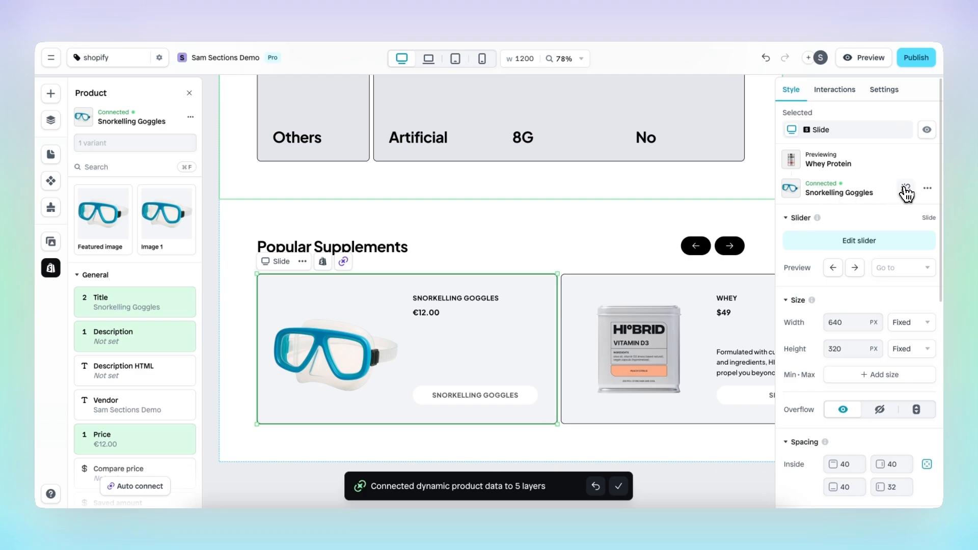
left_click(927, 189)
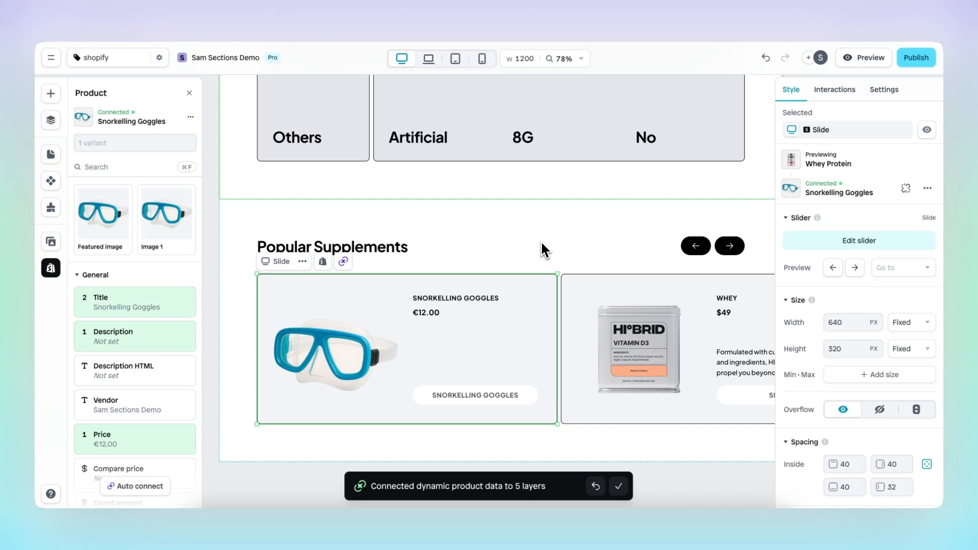
scroll(541, 246, "down", 5)
scroll(541, 246, "up", 5)
scroll(540, 240, "up", 5)
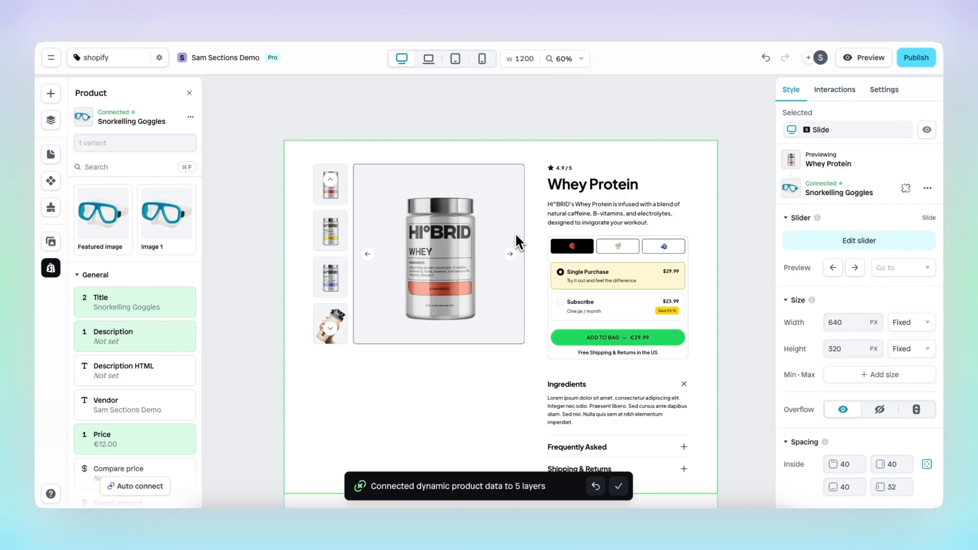
scroll(515, 239, "down", 1)
scroll(515, 240, "right", 1)
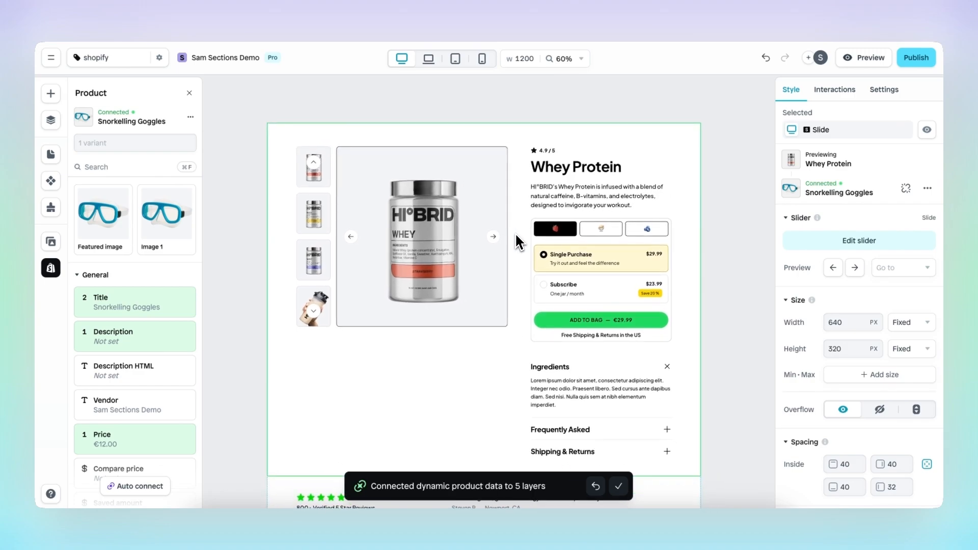